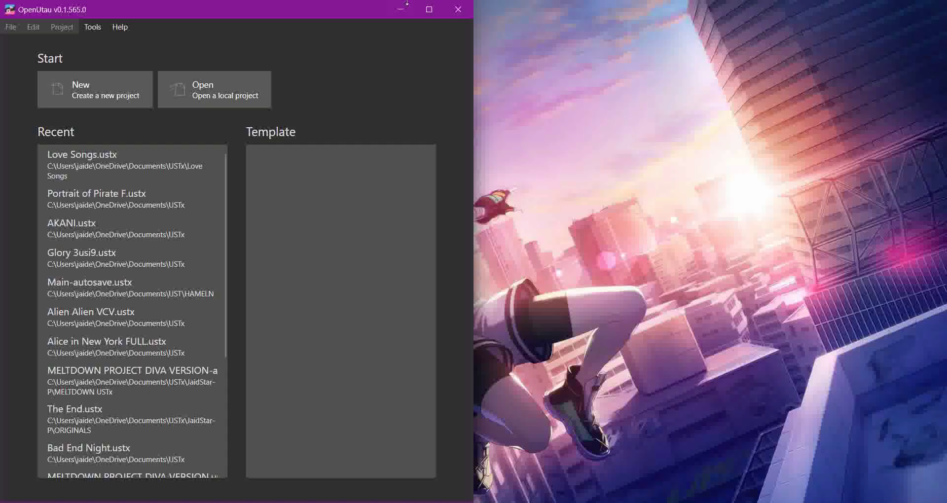
- Create a new project and assign the classic JA VCV & CVVC singer ゲキヤク -嗔服- to Track1
left_click(58, 101)
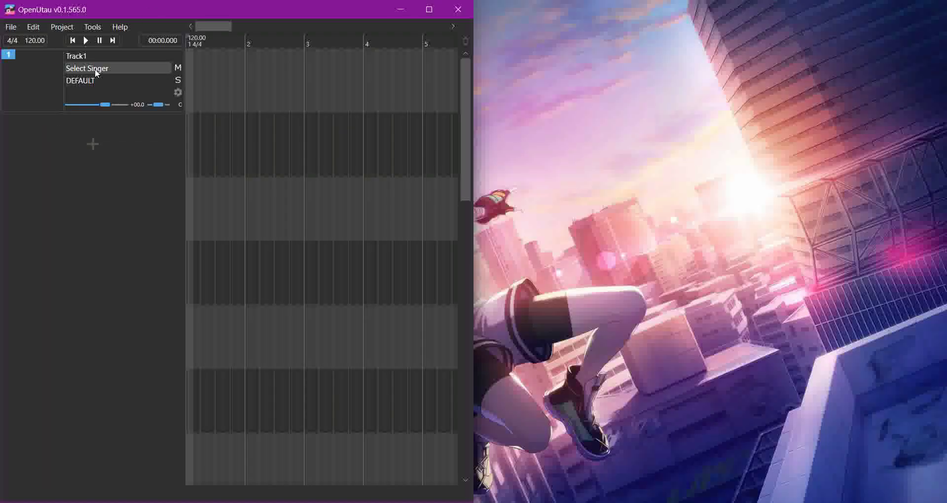
left_click(94, 69)
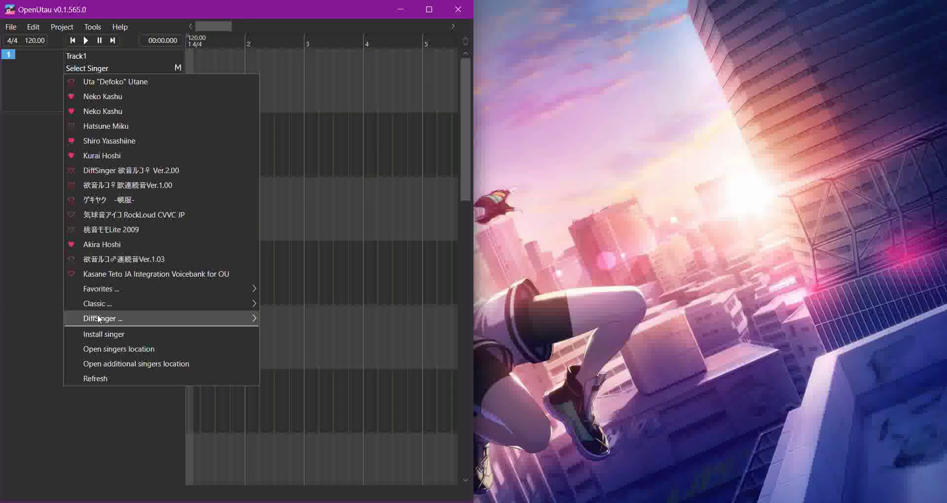
mouse_move(102, 305)
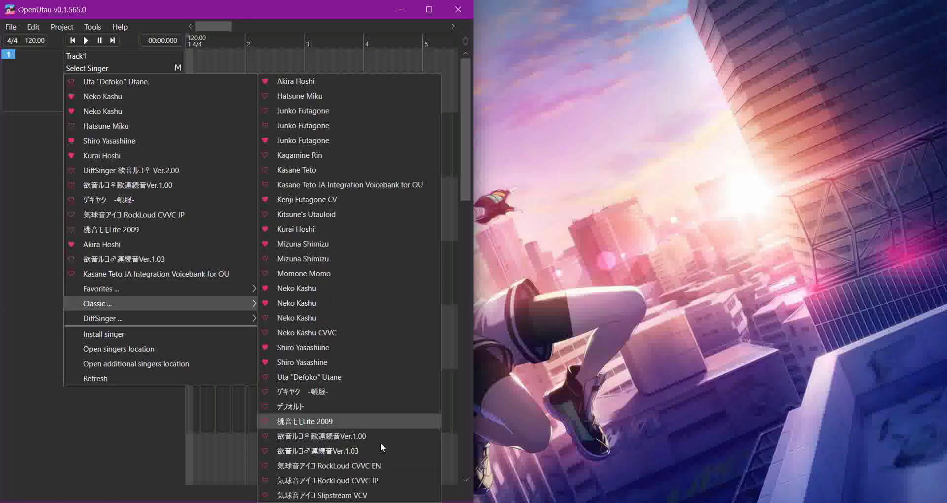
left_click(351, 389)
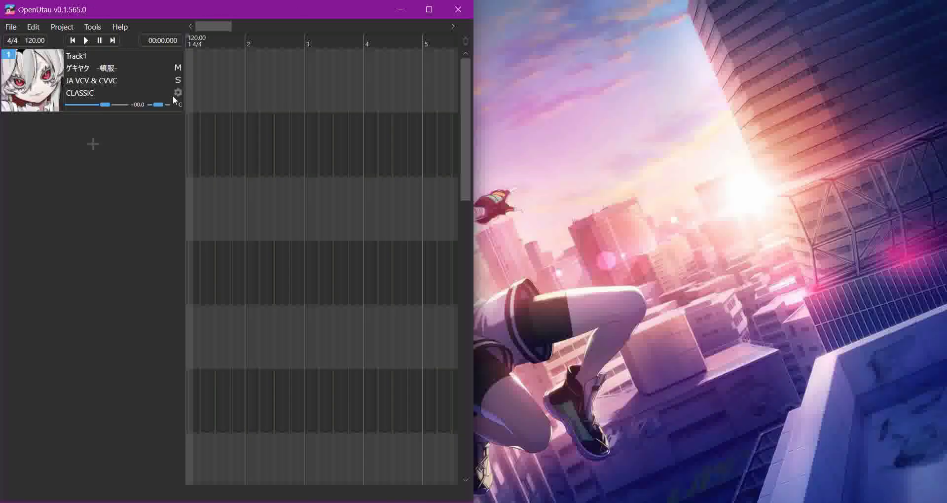
- Open Tools > Singers and review ゲキヤク -嗔服-'s subbank suffixes A4, G4, D4, C4, G3 and tone ranges
left_click(60, 28)
left_click(98, 27)
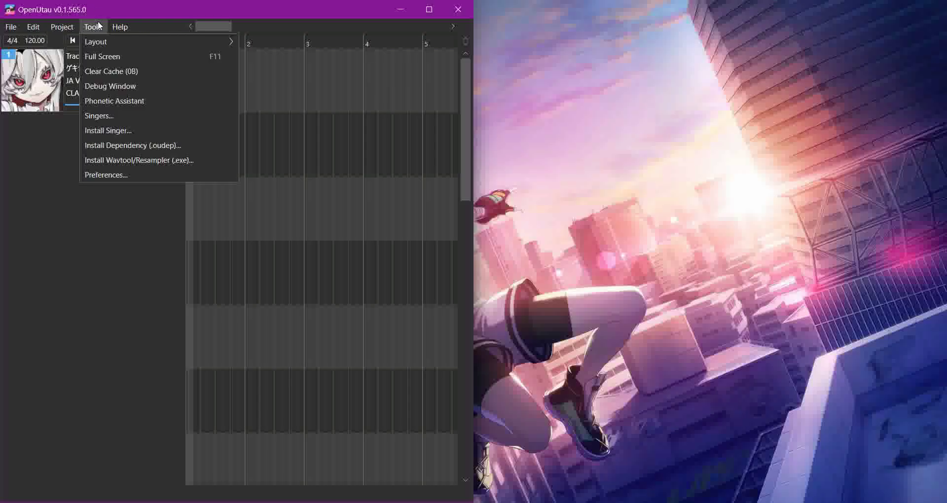
left_click(97, 12)
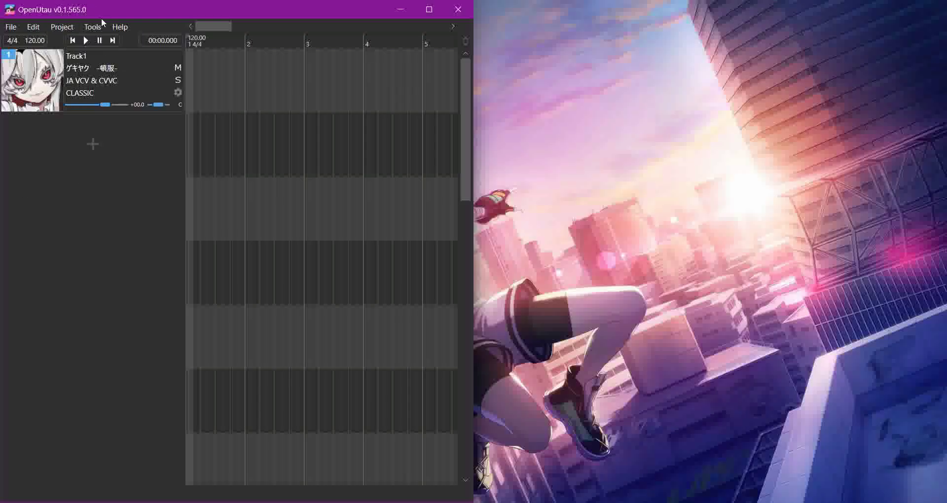
left_click(101, 26)
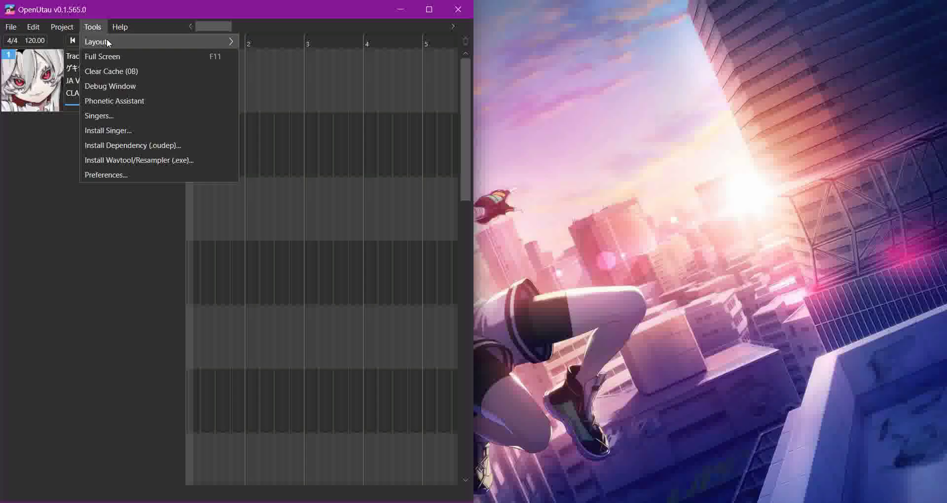
left_click(96, 117)
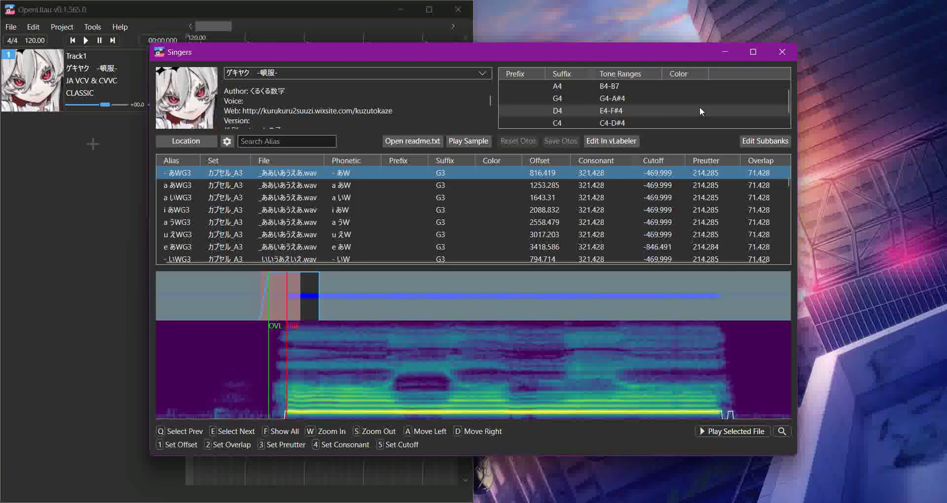
mouse_move(415, 50)
left_mouse_down()
mouse_move(389, 47)
mouse_move(419, 62)
left_mouse_up()
scroll(602, 119, "down", 1)
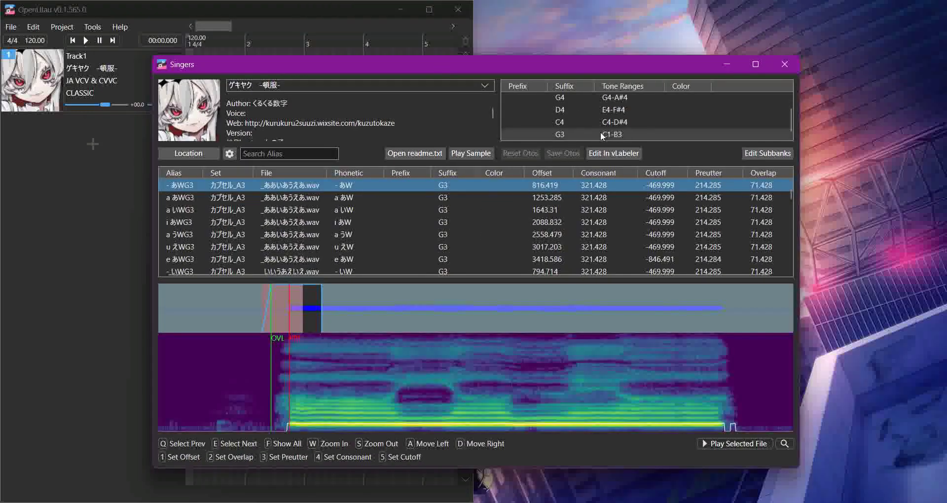
scroll(599, 131, "up", 1)
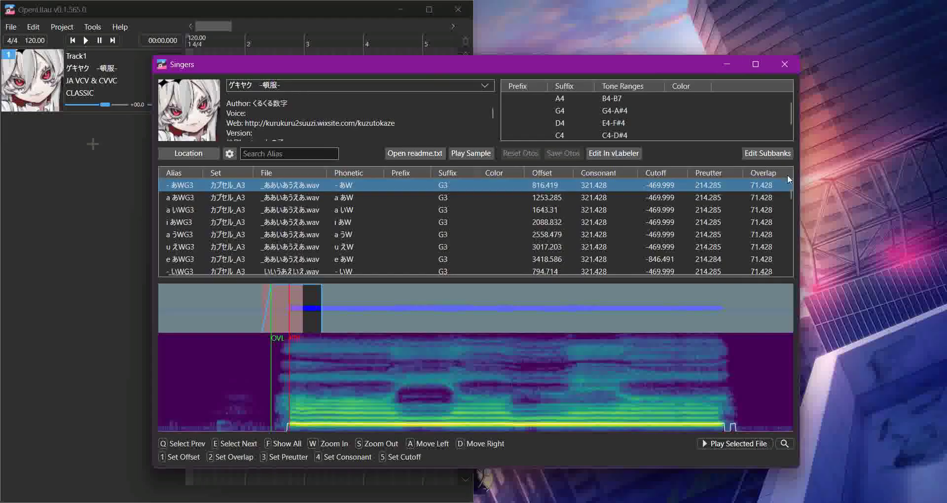
- Open Edit Subbanks, check the (main) colour dropdown and tone suffix list, then bring up Add Color
left_click(768, 153)
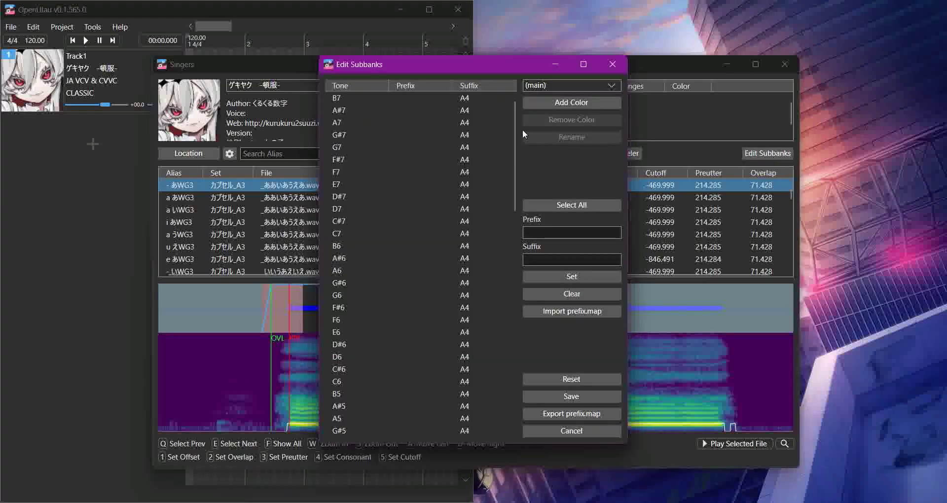
left_click(556, 86)
left_click(556, 86)
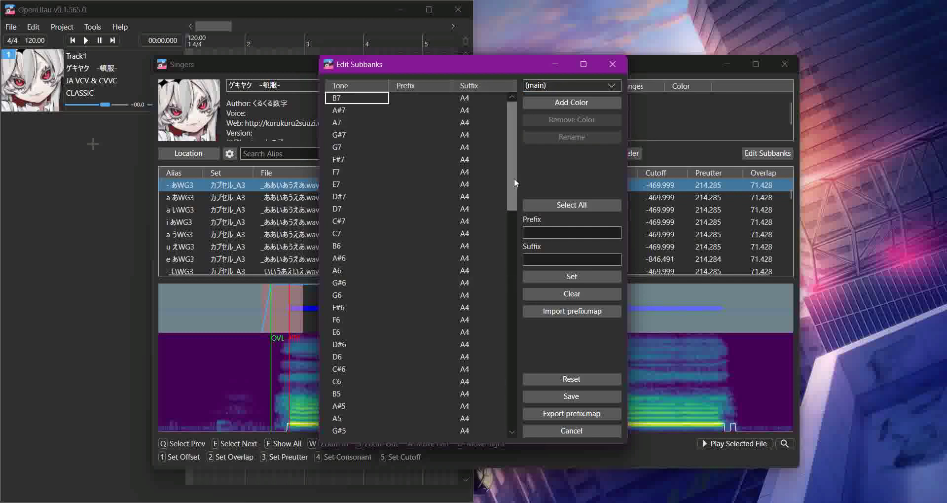
left_click_drag(513, 179, 534, 149)
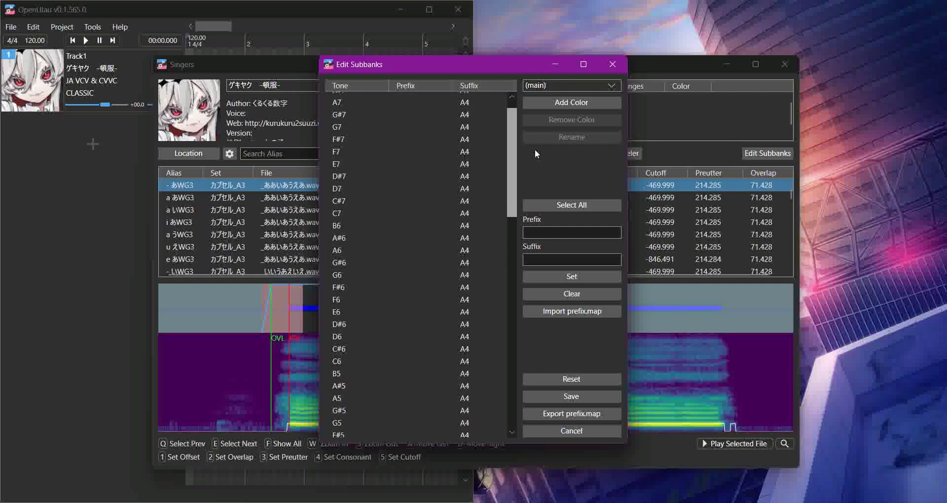
left_click(572, 103)
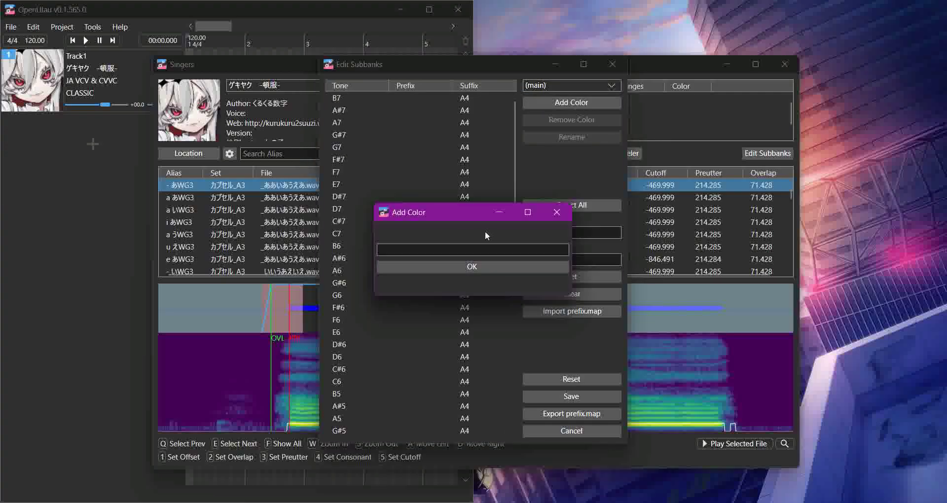
- Dismiss the empty colour prompt and preview the oto file inside the カプセル_WA3 voice folder
key("Escape")
left_click(572, 311)
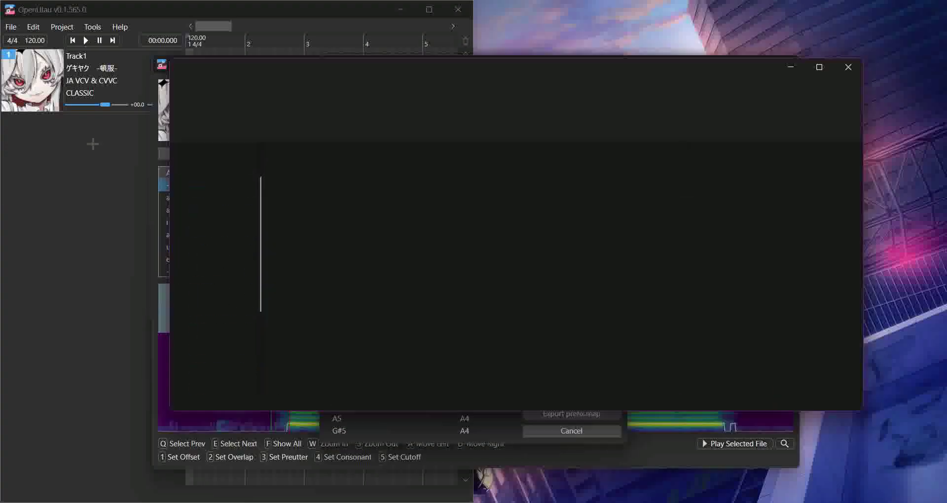
left_click(338, 278)
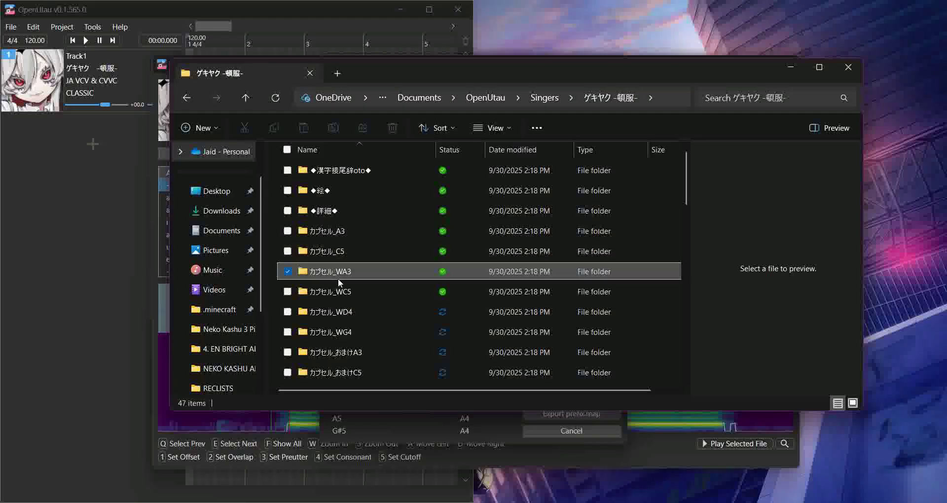
double_click(383, 272)
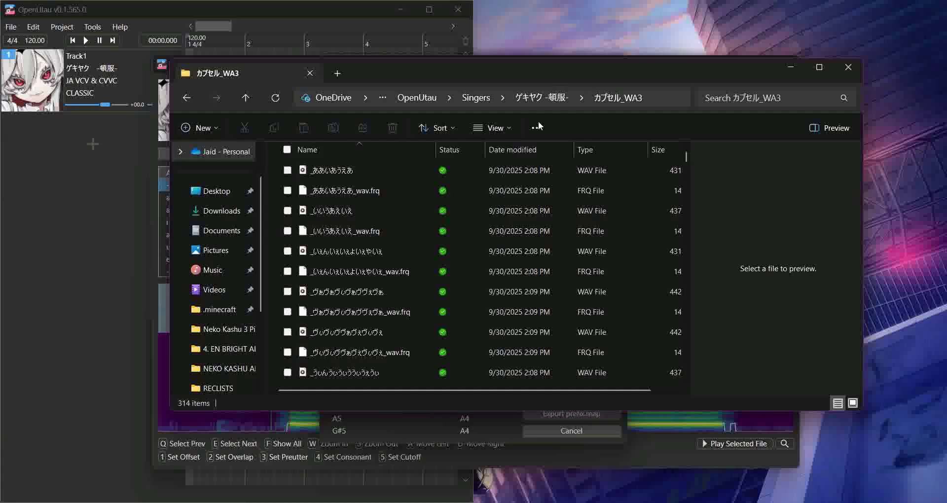
scroll(396, 246, "down", 5)
scroll(395, 246, "down", 5)
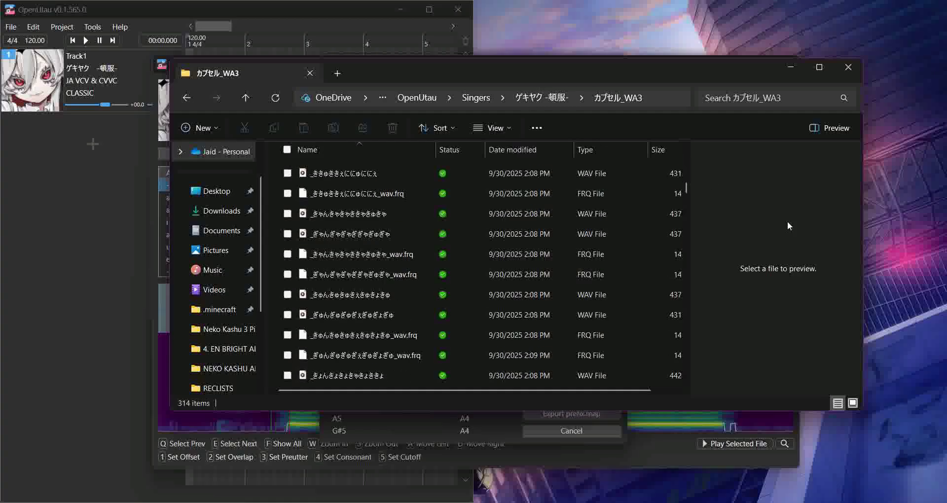
left_click_drag(687, 183, 687, 377)
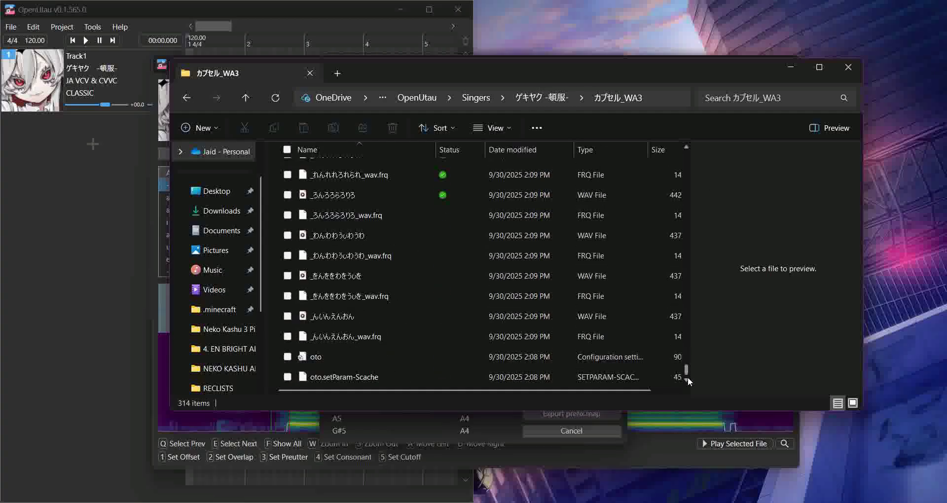
left_click(364, 365)
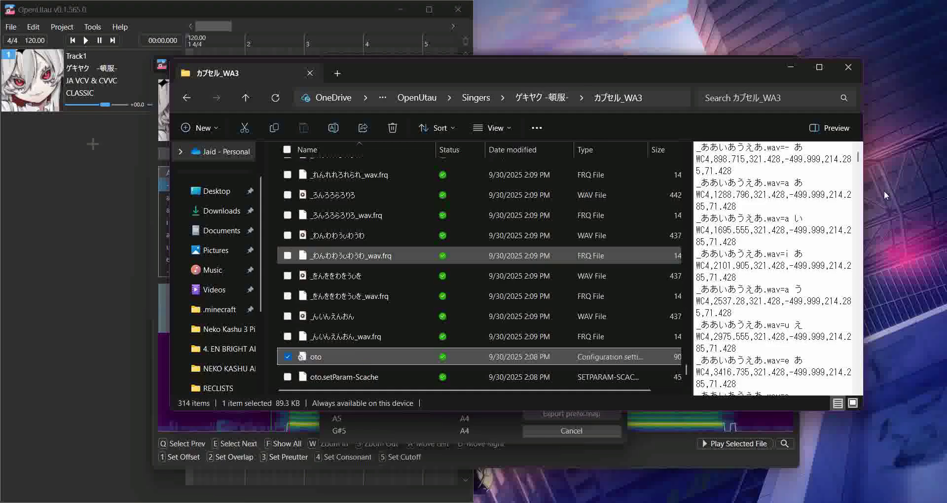
- Open oto.ini in Notepad, close Explorer, and place the cursor before WC4 on line 1
key("Return")
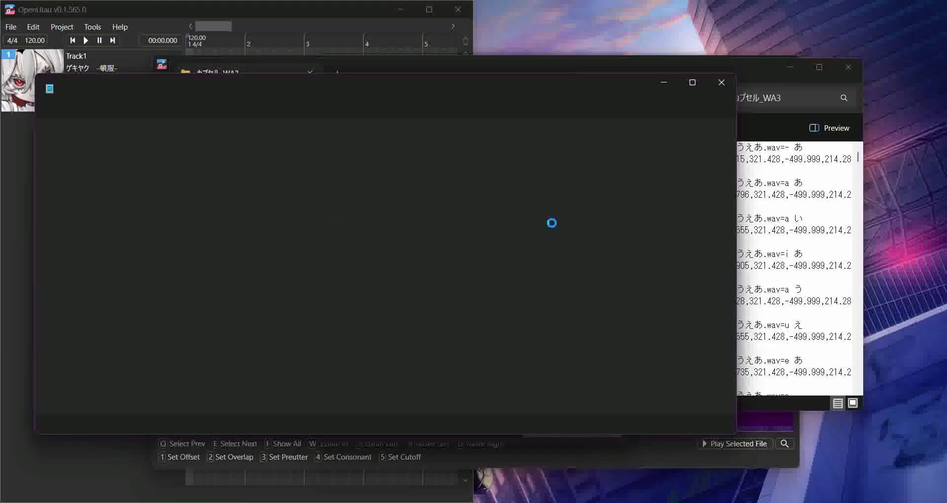
left_click(842, 66)
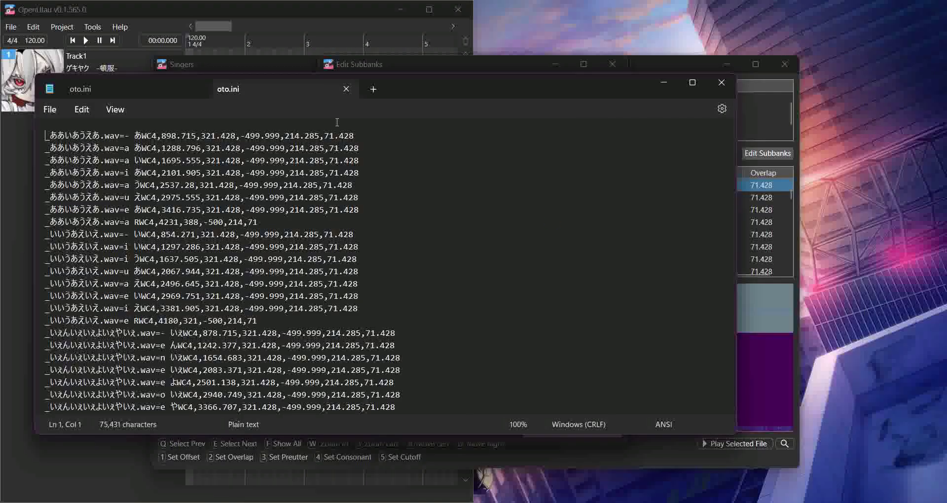
left_click_drag(555, 78, 563, 140)
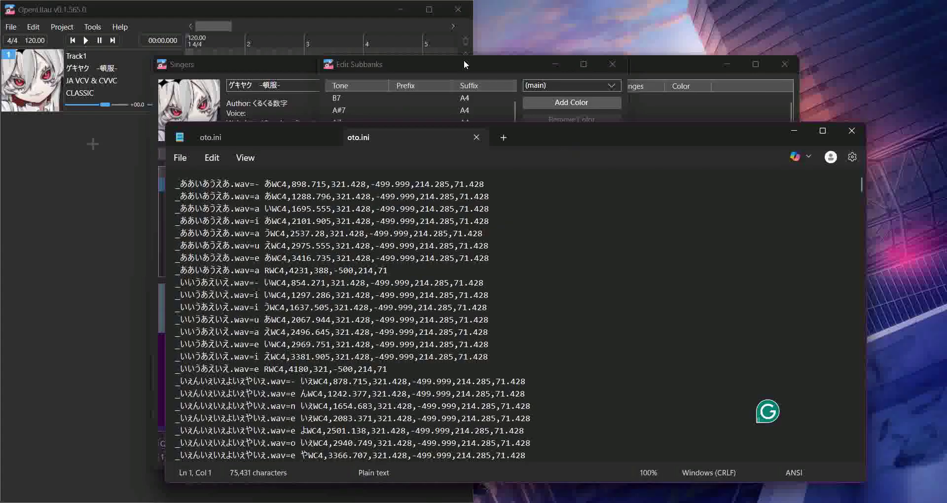
key("alt+Tab")
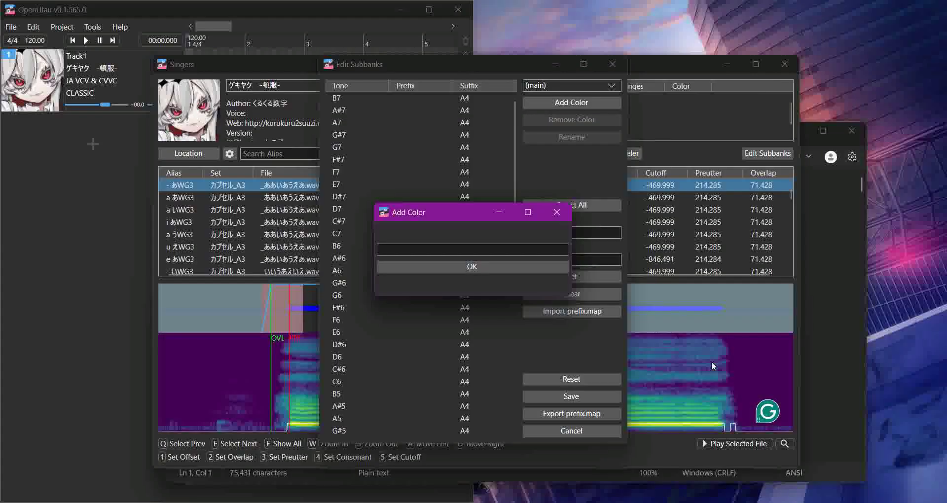
left_click(820, 311)
left_click(270, 184)
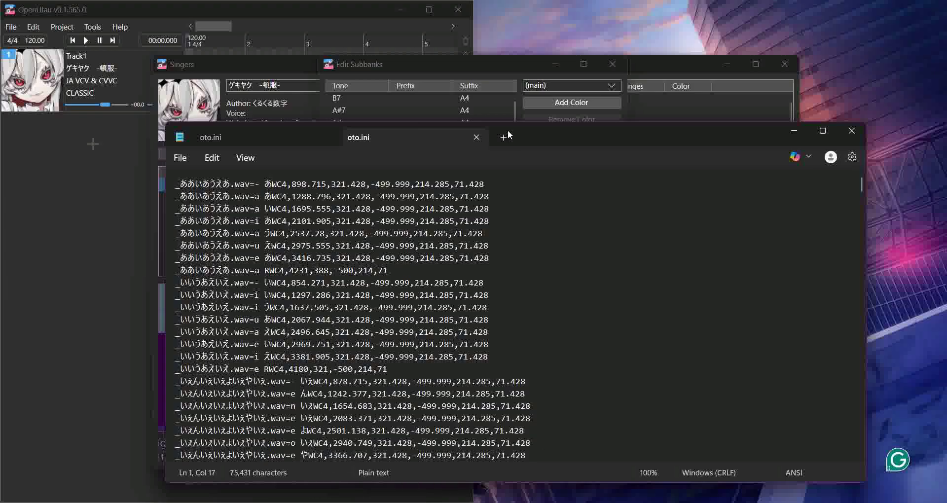
left_click(485, 487)
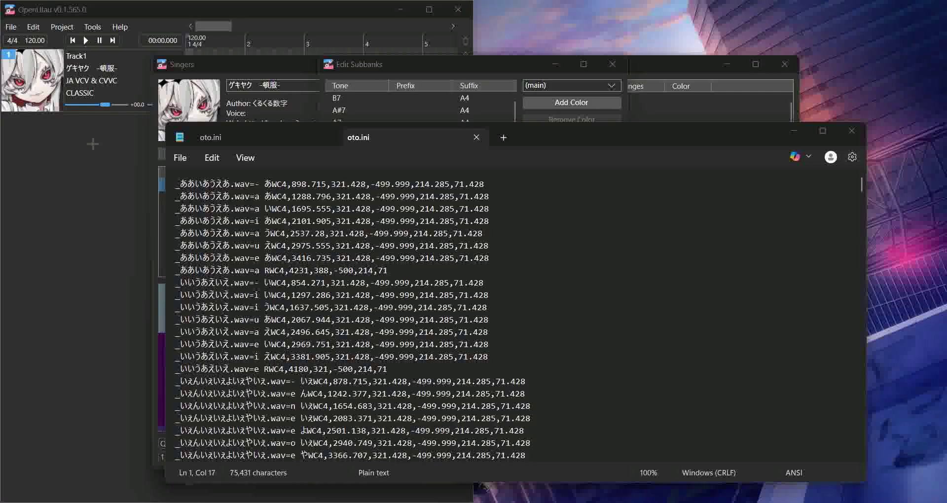
key("super")
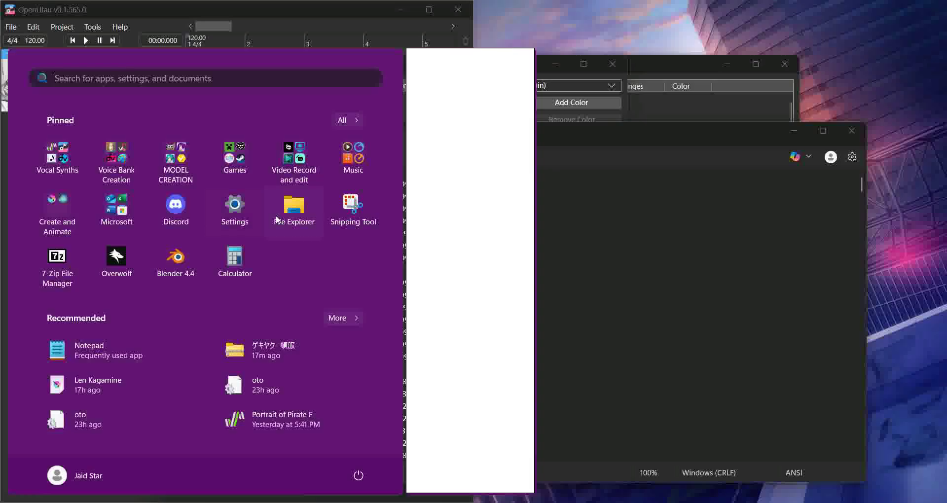
- Navigate File Explorer to Documents > OpenUtau > Singers > ゲキヤク -頓服-
left_click(287, 208)
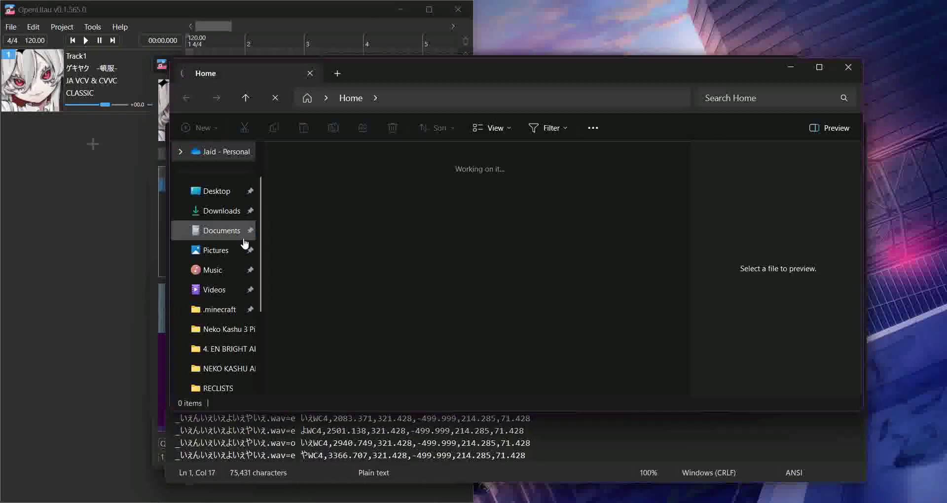
left_click(217, 235)
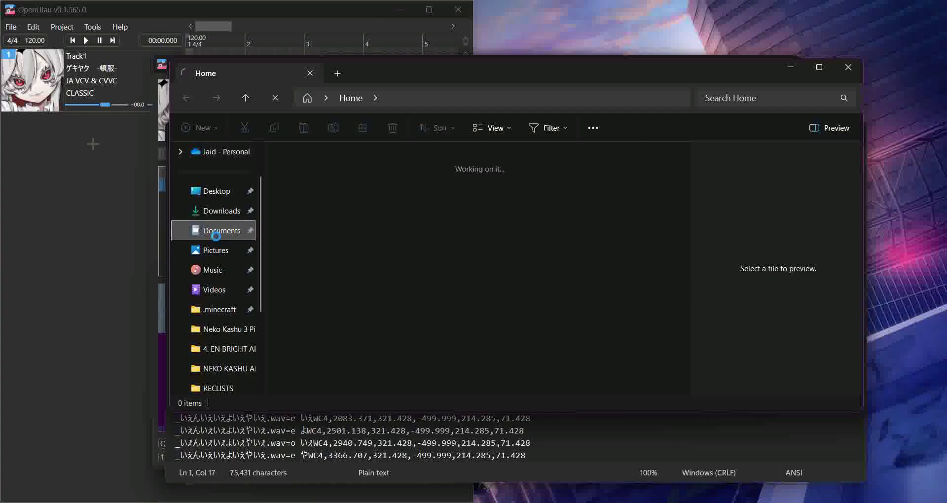
scroll(365, 271, "down", 4)
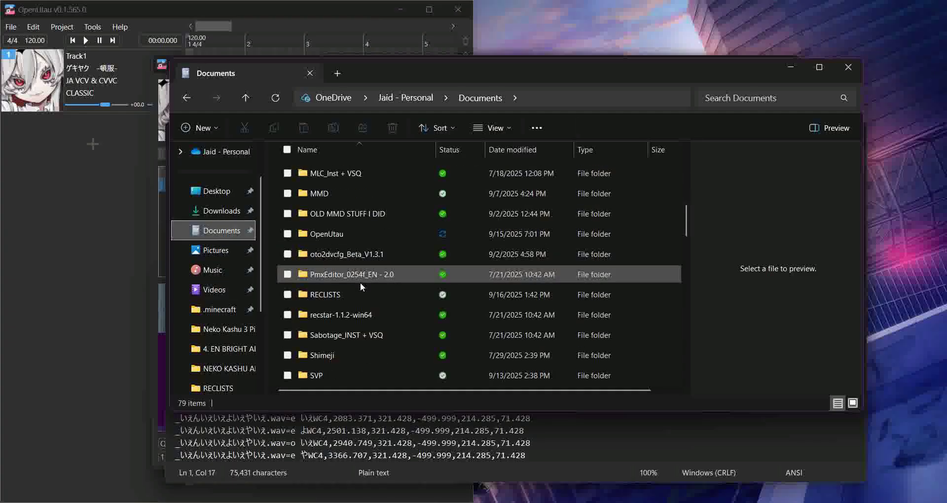
double_click(337, 239)
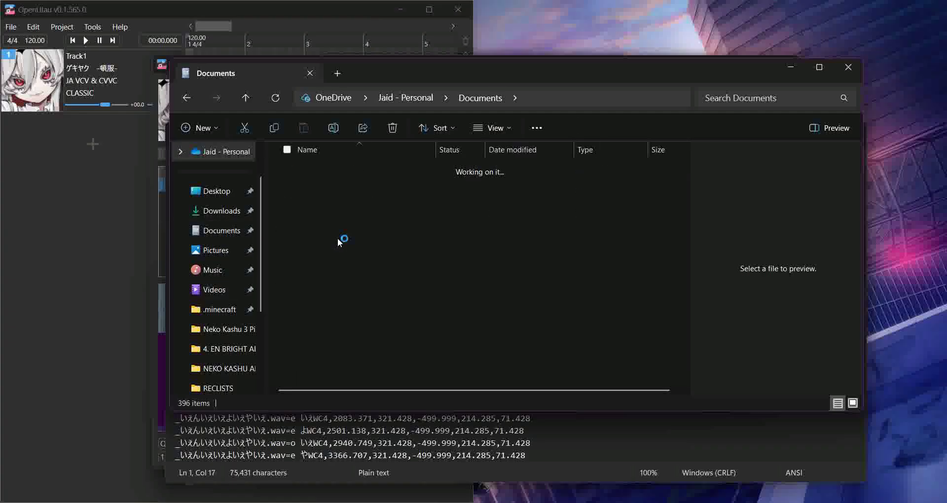
double_click(334, 295)
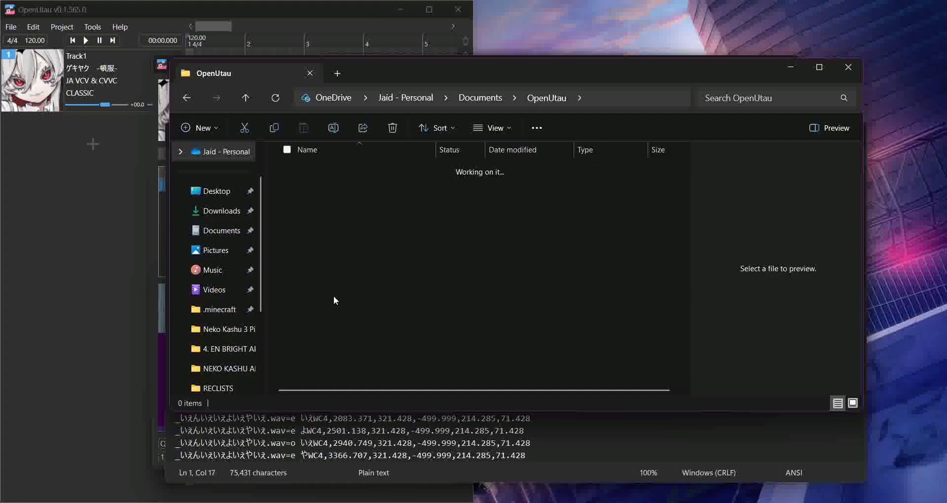
double_click(354, 246)
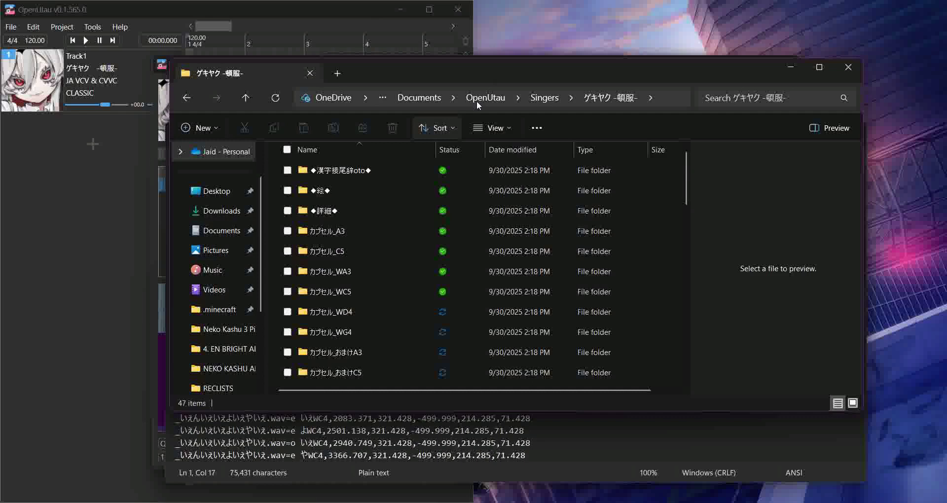
left_click_drag(501, 93, 466, 84)
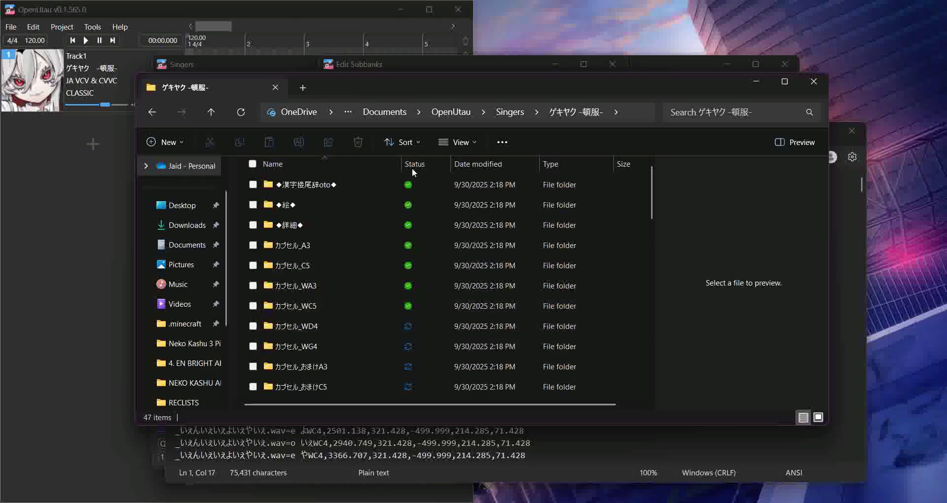
left_click_drag(401, 99, 402, 129)
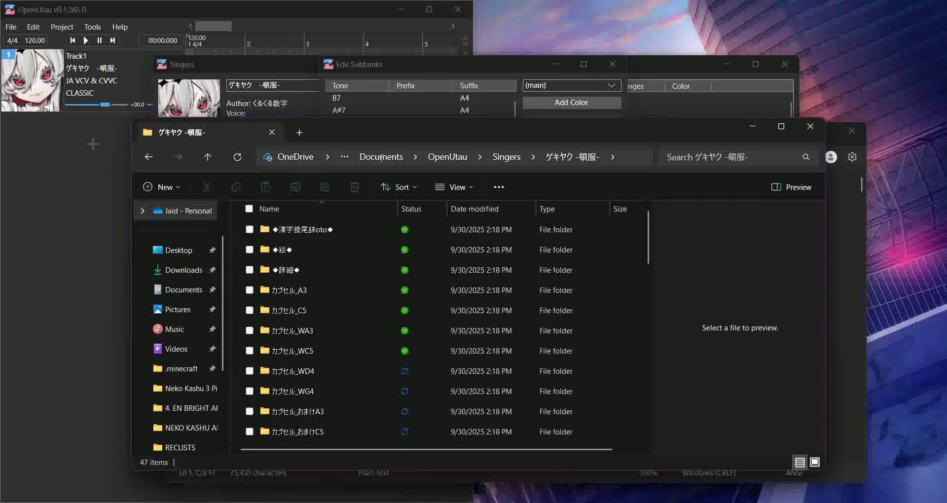
- Open the カプセル_WA3 folder and preview its oto file at the bottom of the list
left_click(330, 329)
double_click(330, 327)
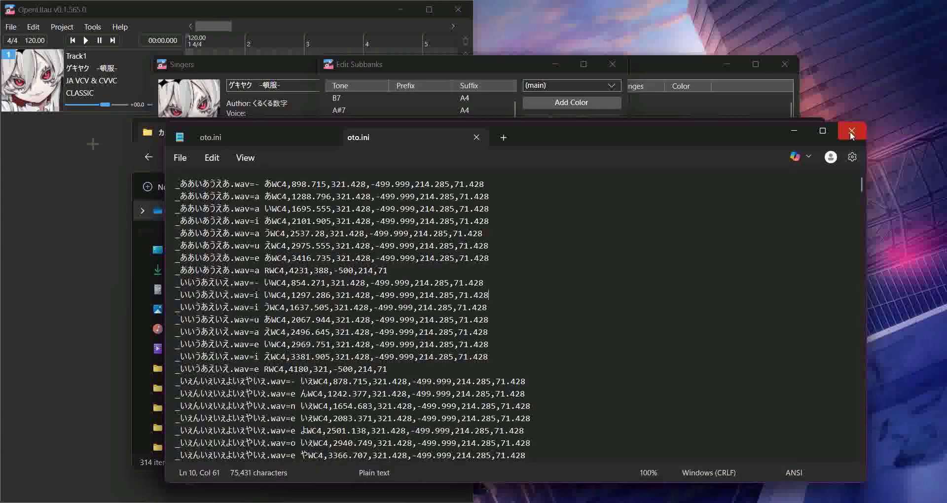
left_click(852, 130)
scroll(329, 339, "down", 4)
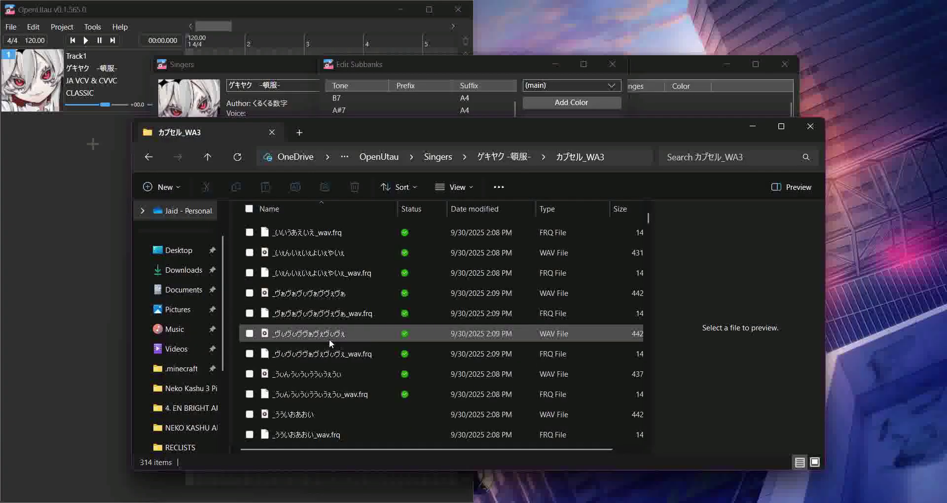
left_click_drag(650, 232, 634, 460)
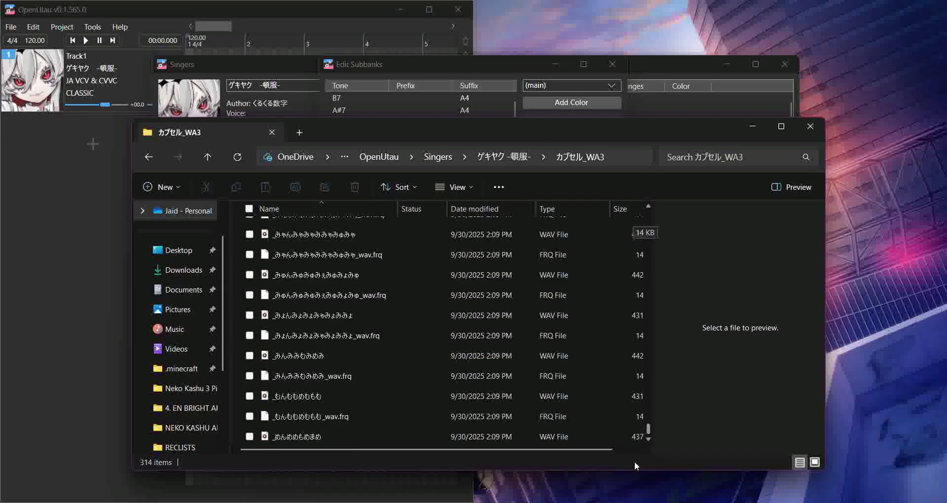
left_click(305, 420)
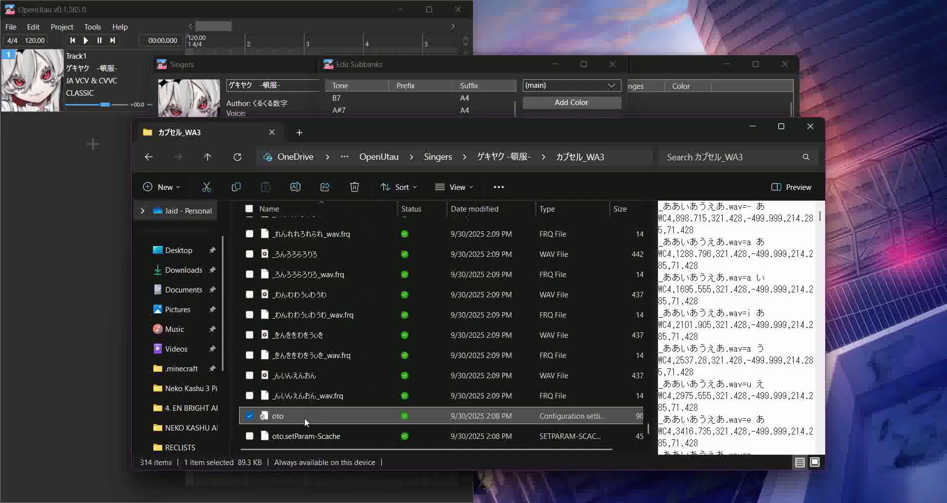
- Open the WA3 oto file in Notepad and close the duplicate oto.ini tab
double_click(304, 418)
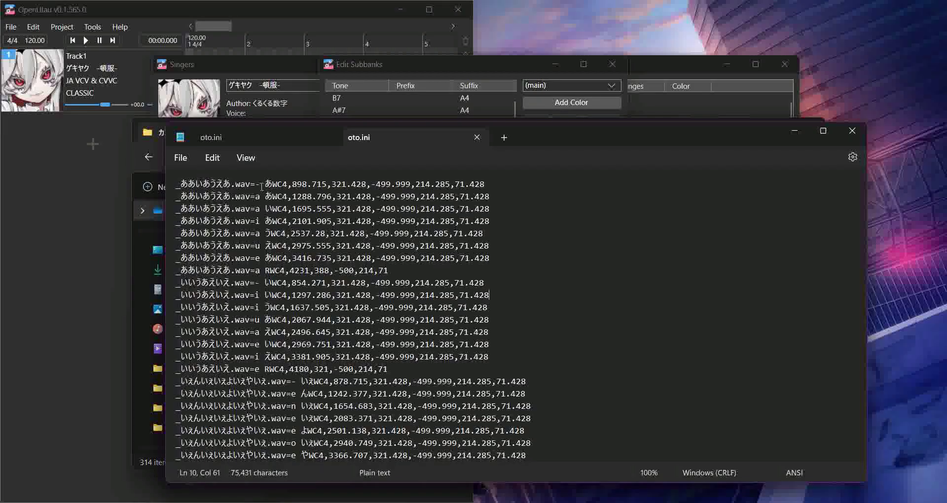
left_click(330, 137)
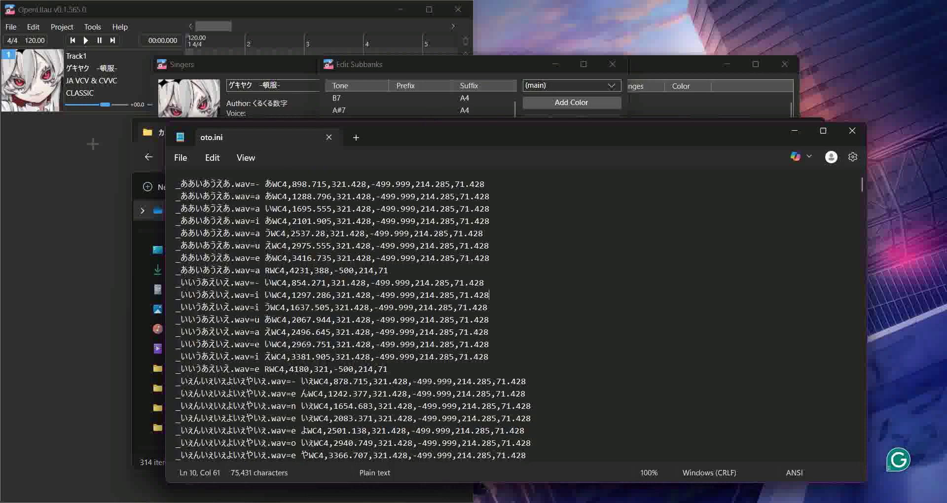
- Copy カプセル from the カプセル_WA3 folder name and add it as a new subbank colour
left_click(365, 467)
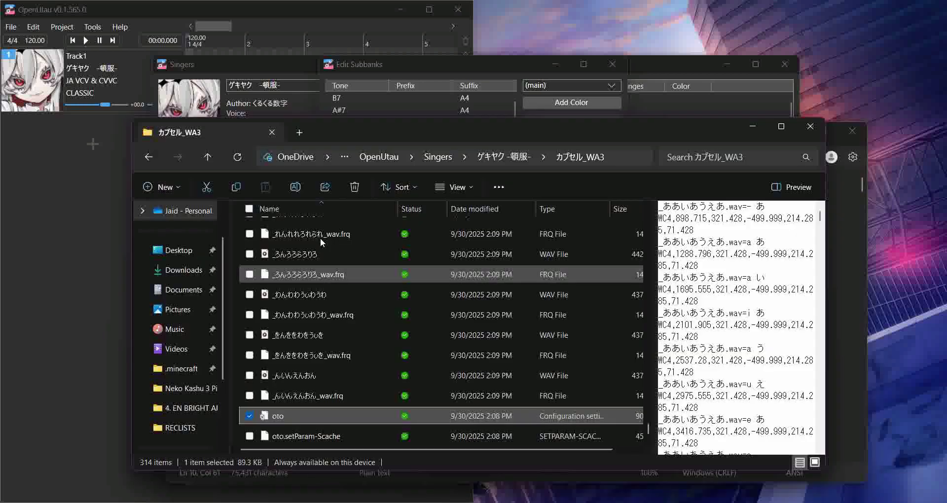
left_click(502, 155)
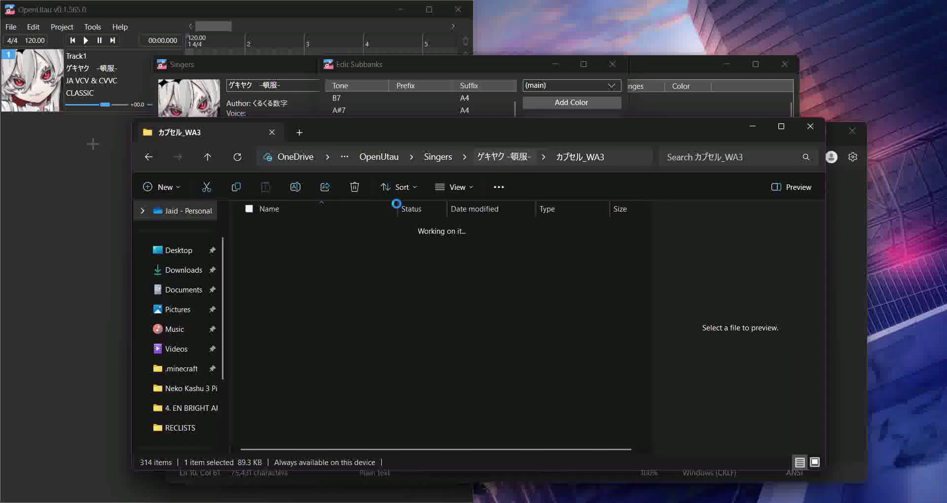
left_click(291, 189)
left_click_drag(294, 331, 252, 335)
key("ctrl+c")
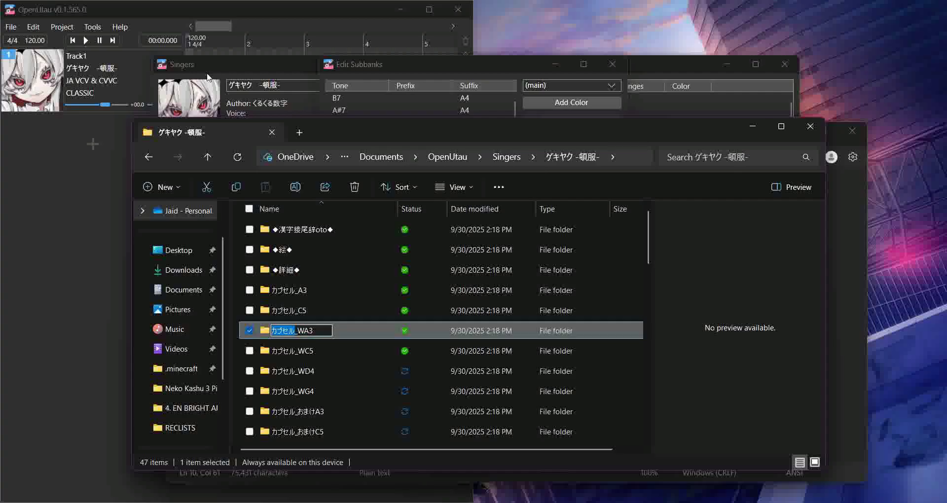
left_click(571, 102)
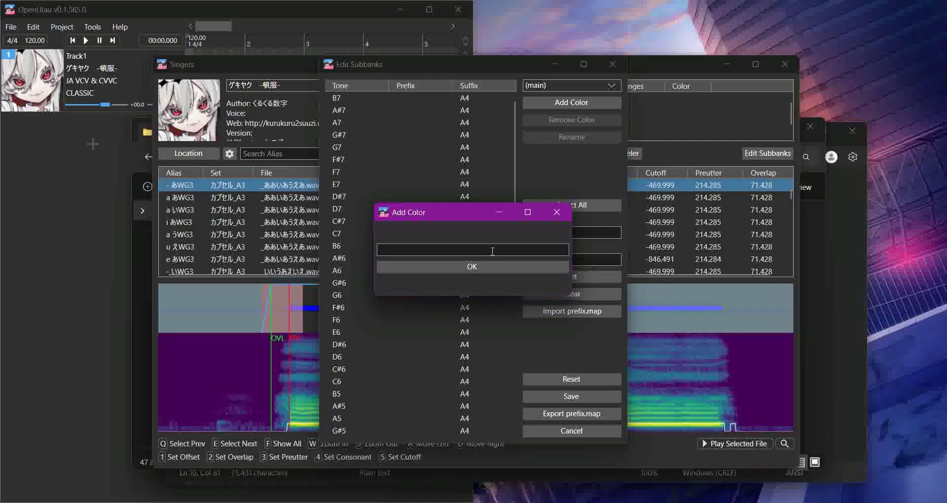
key("ctrl+v")
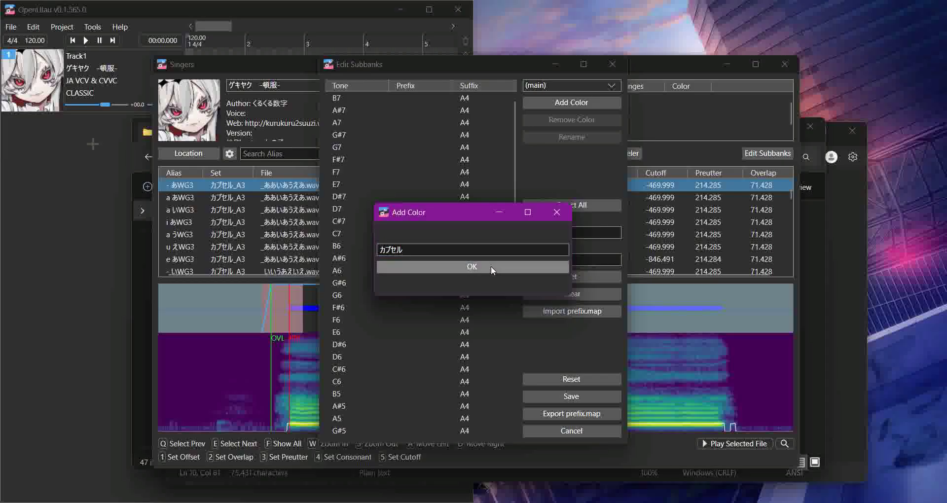
left_click(491, 266)
- Close the oto.ini text in Notepad and return to File Explorer's folder list
left_click(838, 246)
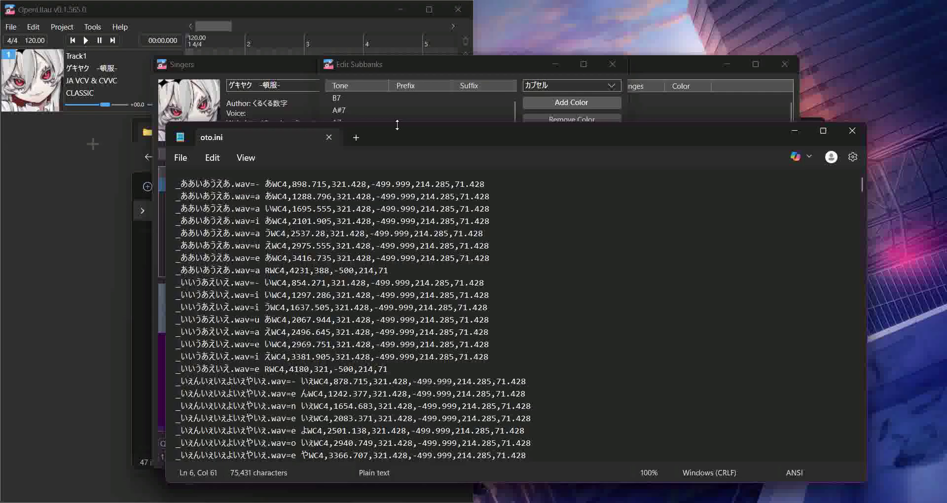
left_click(850, 130)
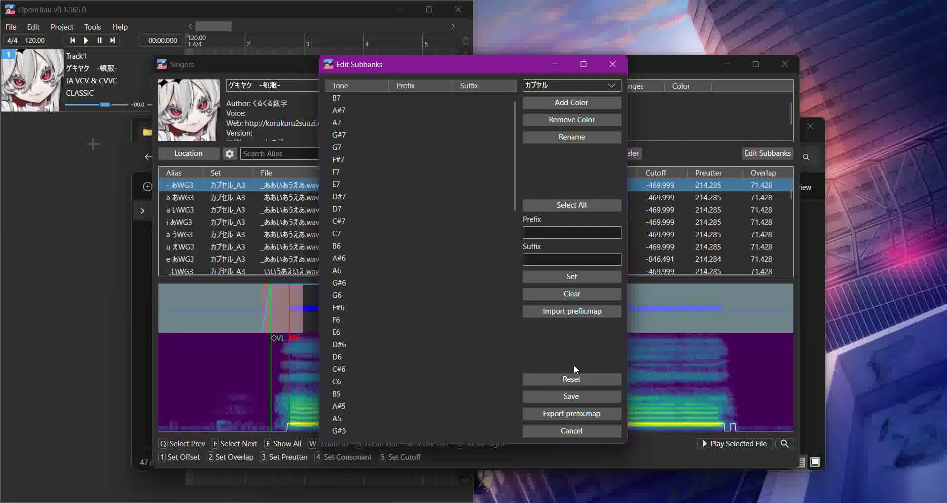
key("alt+Tab")
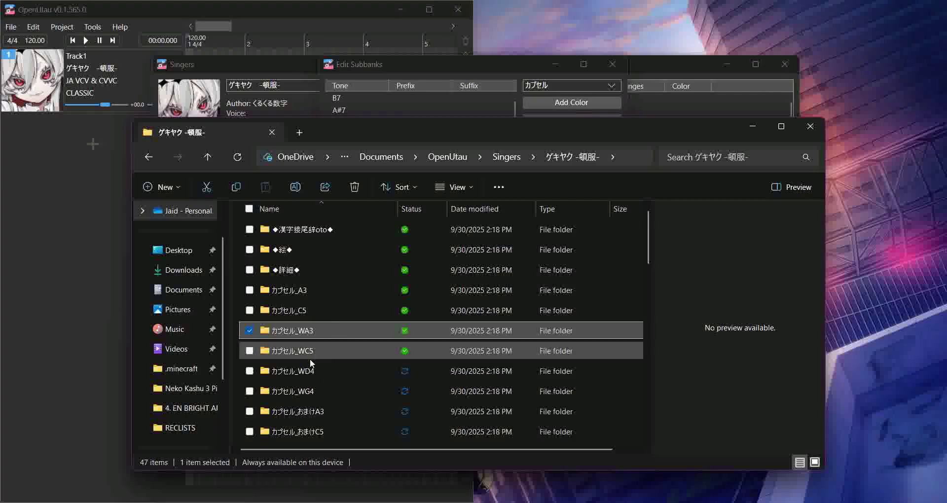
- Open the カプセル_A3 folder and preview its oto file
left_click(308, 294)
double_click(308, 294)
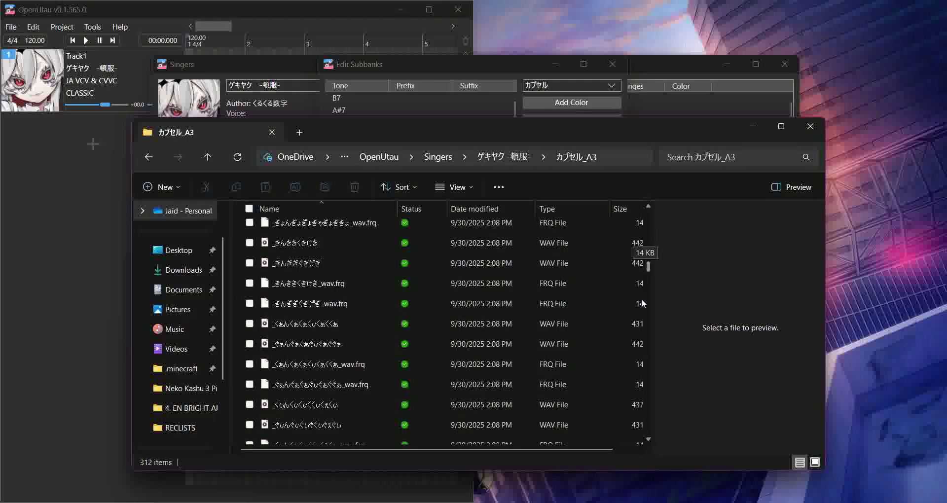
left_click(344, 434)
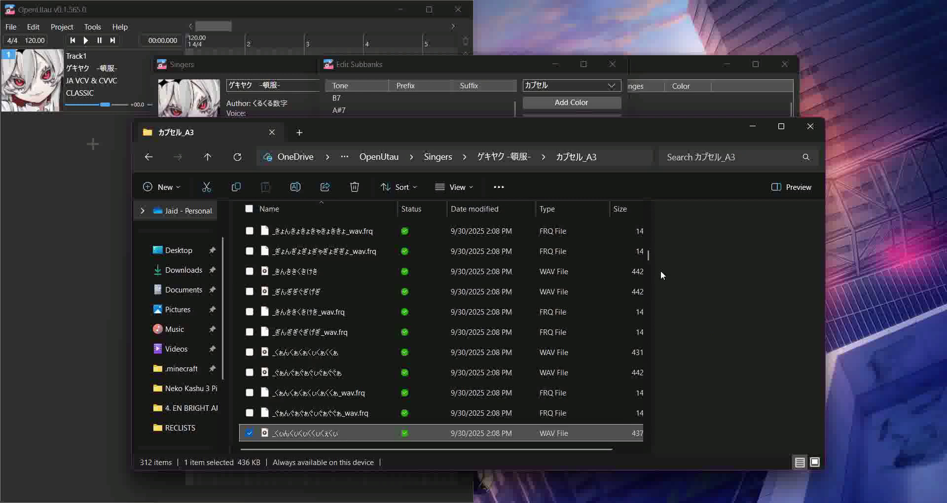
scroll(649, 248, "up", 3)
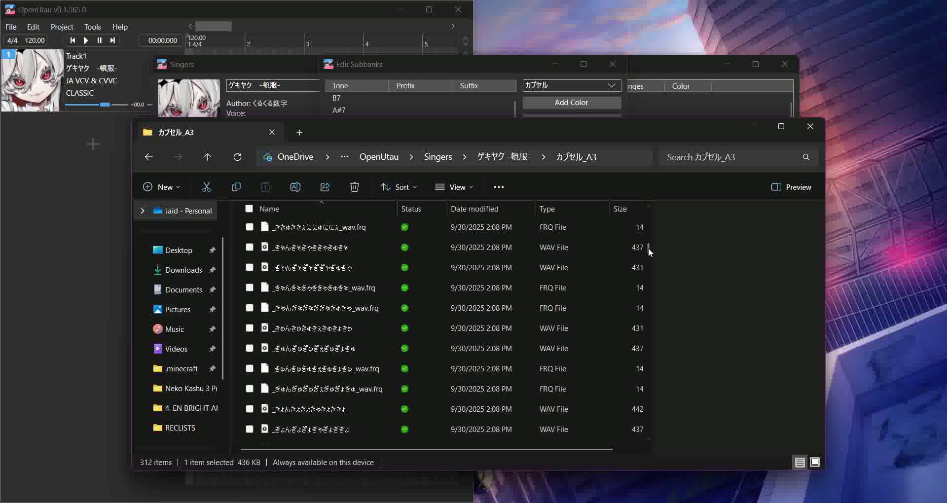
left_click_drag(647, 258, 653, 438)
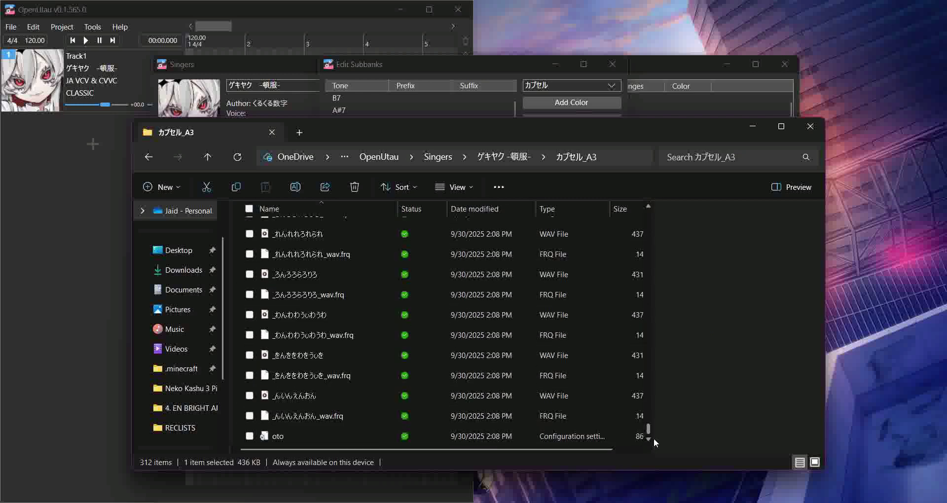
left_click(289, 437)
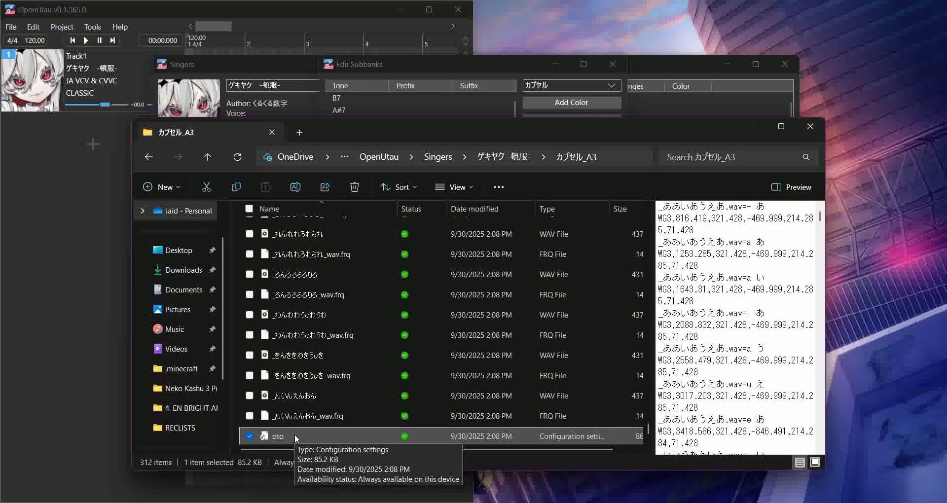
- Go back, open カプセル_WA3, preview its oto file and bring up oto.ini in Notepad
left_click(504, 157)
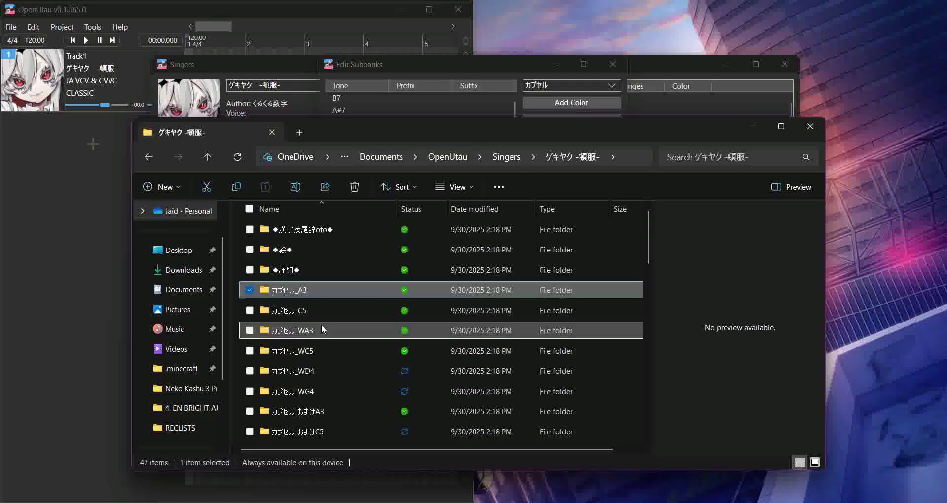
left_click(322, 330)
double_click(325, 327)
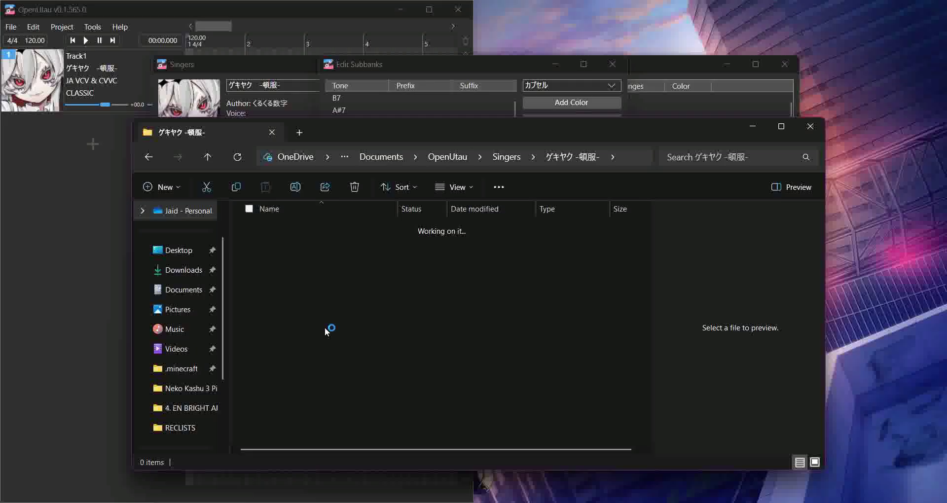
left_click_drag(648, 217, 616, 451)
left_click(356, 414)
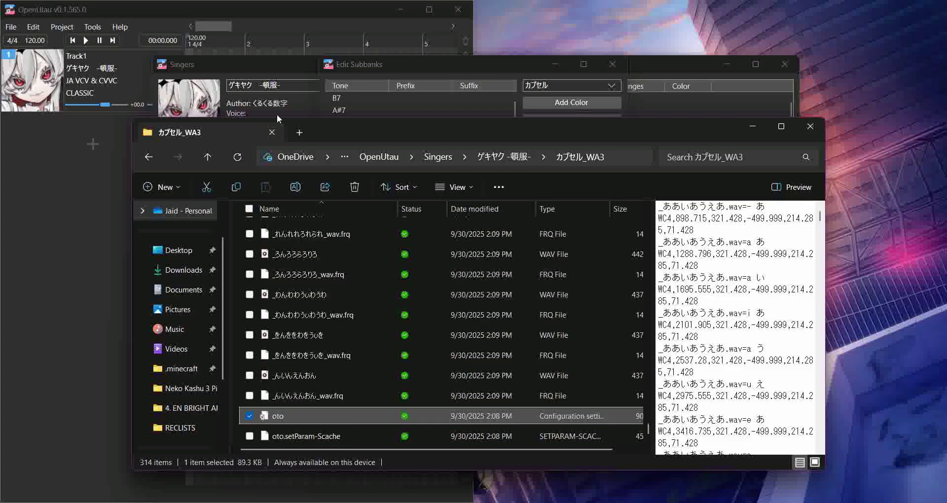
left_click(250, 53)
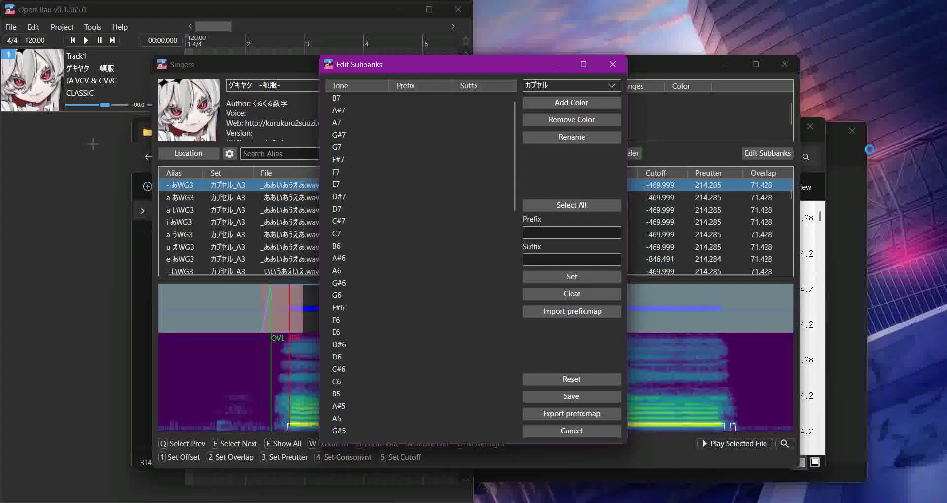
left_click(843, 175)
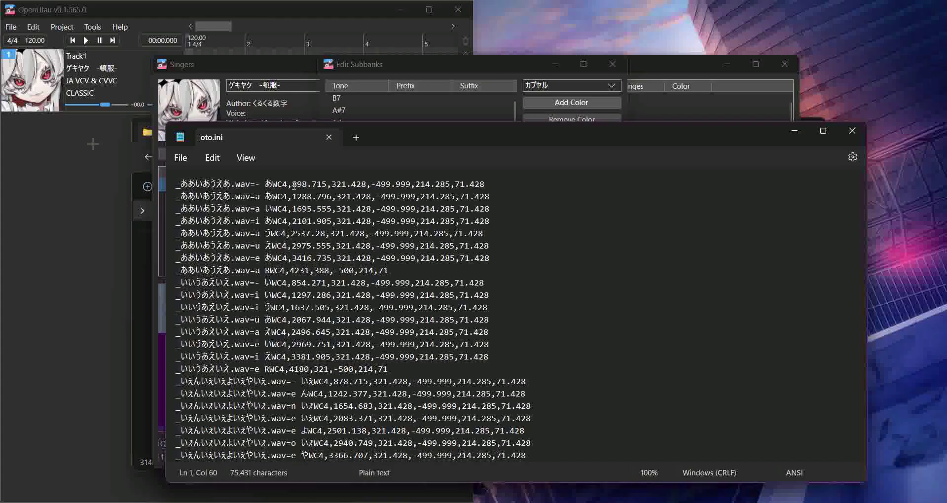
- Highlight the WC4 suffix in the first oto.ini alias, then bring Edit Subbanks forward
left_click_drag(287, 184, 276, 184)
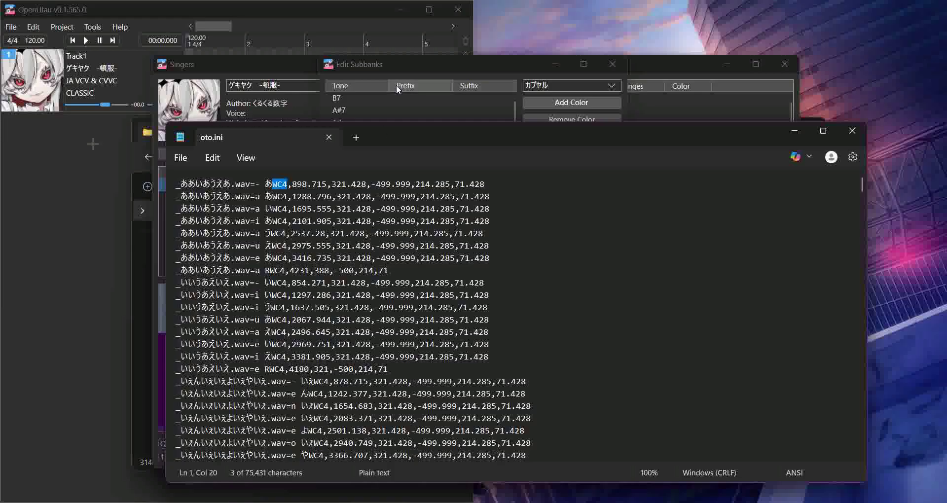
left_click(411, 67)
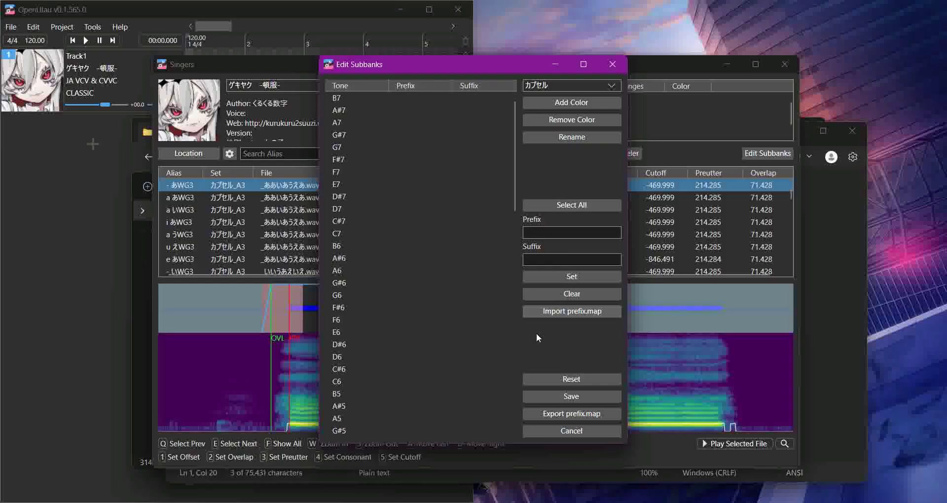
- Import the voicebank's prefix.map, filling tone suffixes from A4 at the top down to G3
left_click(576, 312)
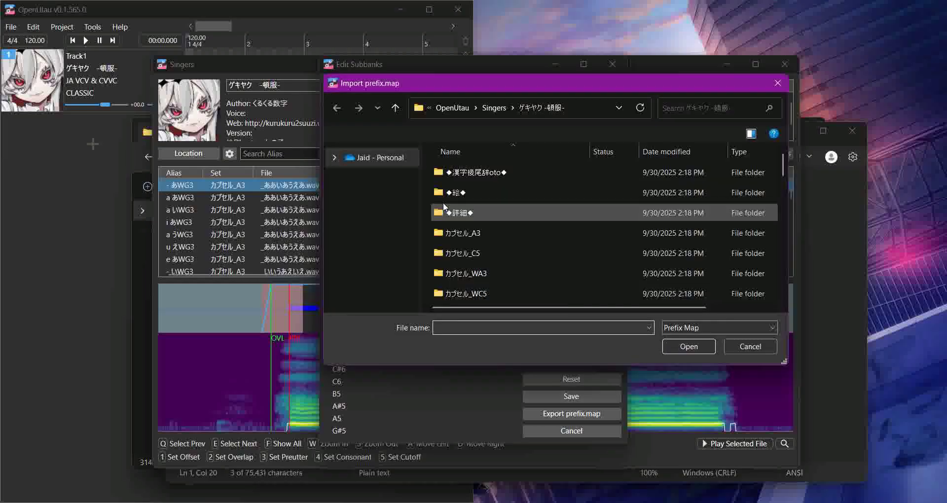
scroll(518, 229, "down", 3)
scroll(518, 229, "down", 2)
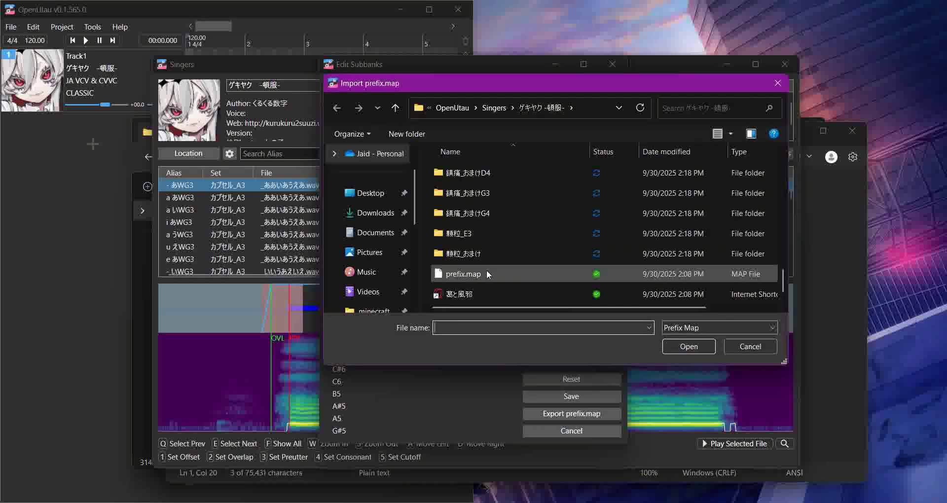
left_click(486, 273)
left_click(689, 346)
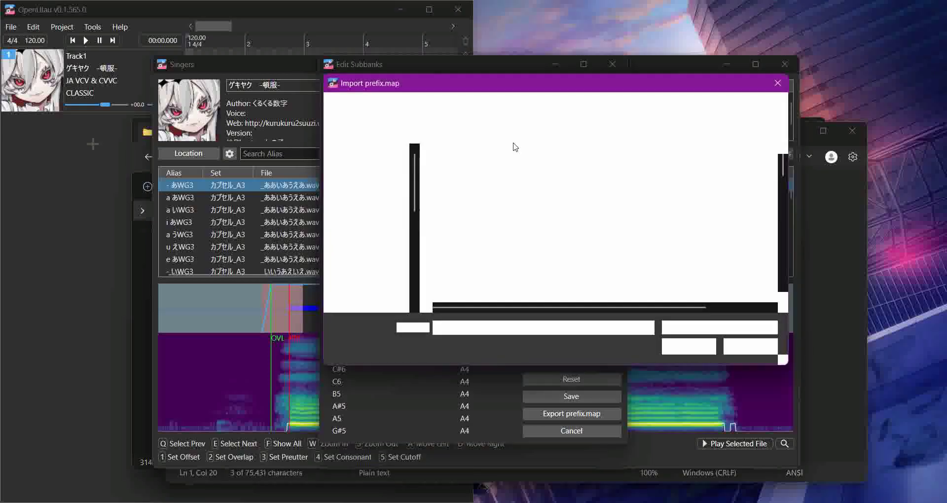
left_click(735, 347)
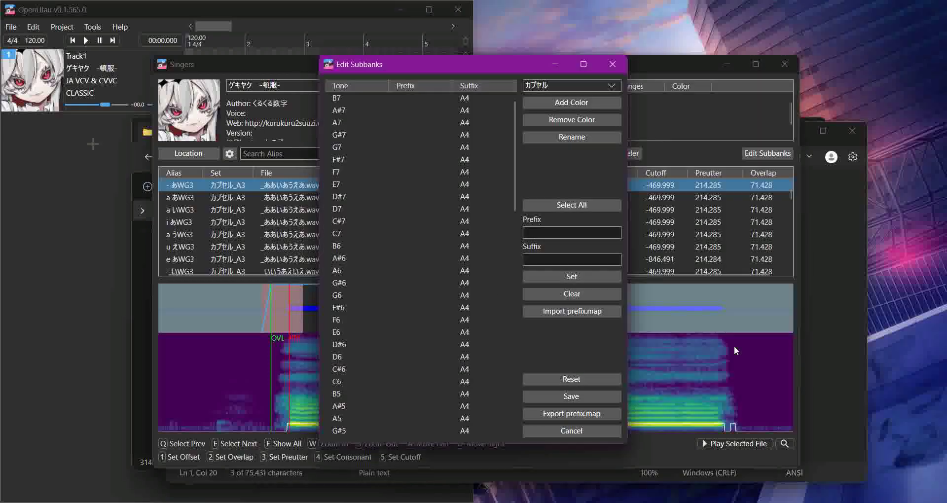
left_click_drag(512, 194, 515, 113)
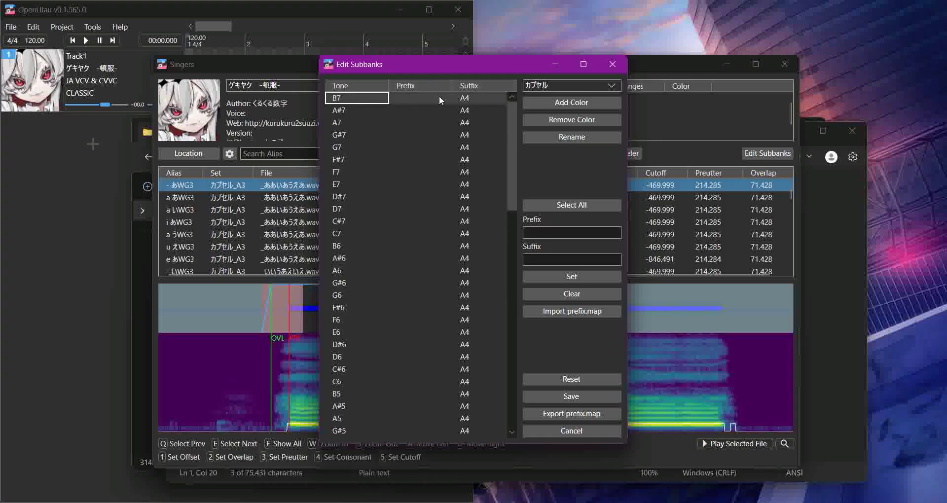
- Replace the C4 suffix with WC4 on tones C4 through D#4
left_click_drag(439, 96, 436, 135)
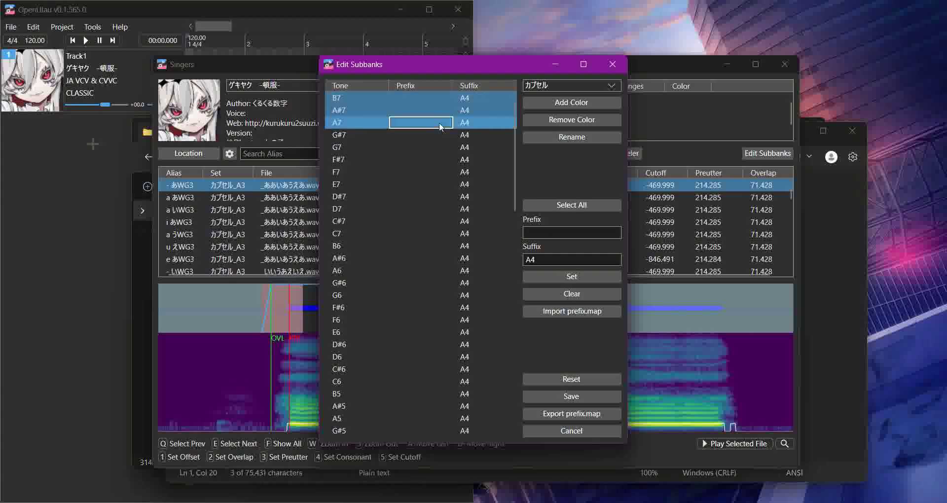
left_click_drag(448, 205, 438, 344)
scroll(478, 274, "down", 5)
scroll(478, 274, "down", 2)
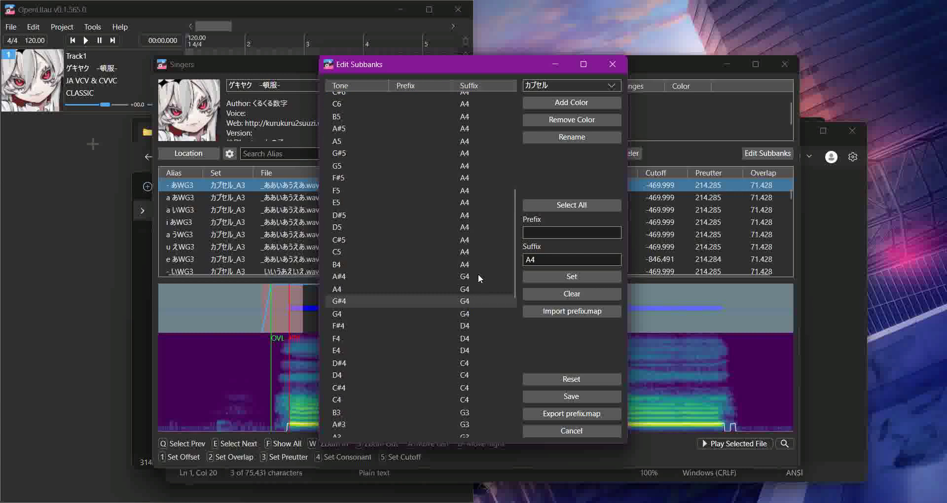
left_click(383, 266, "shift")
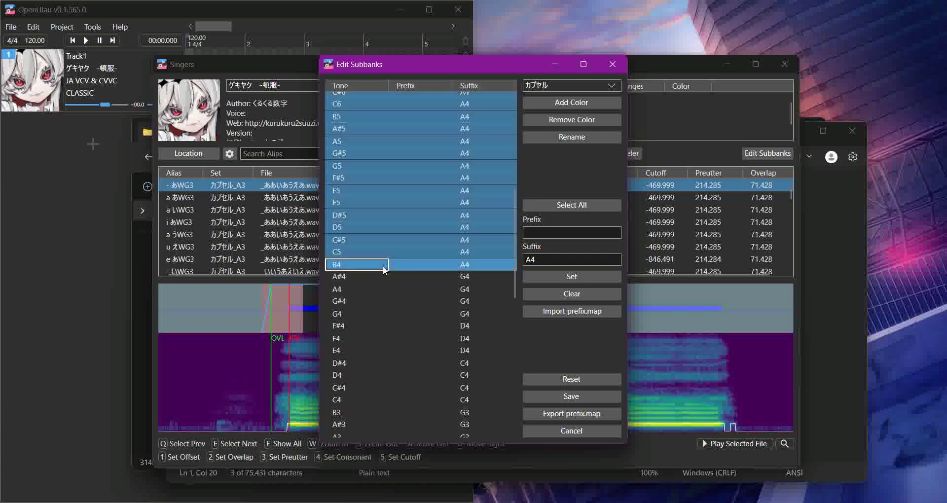
left_click(584, 261)
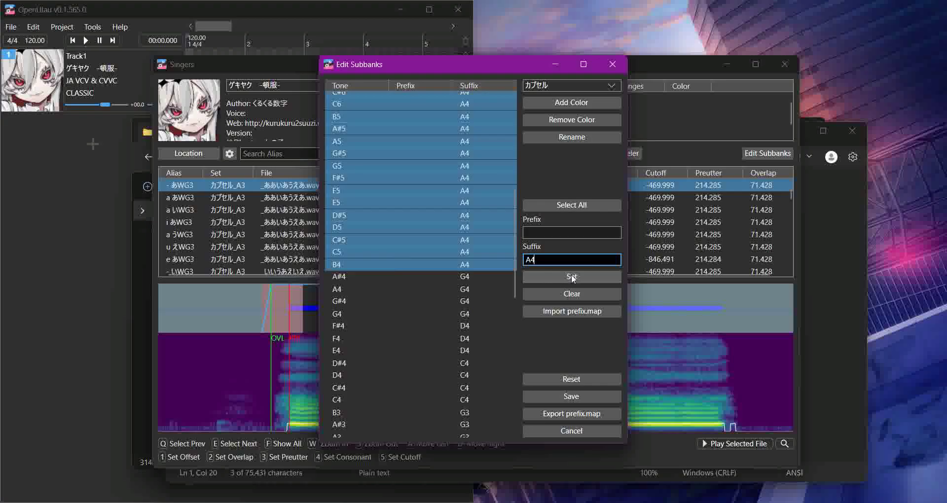
scroll(351, 345, "down", 2)
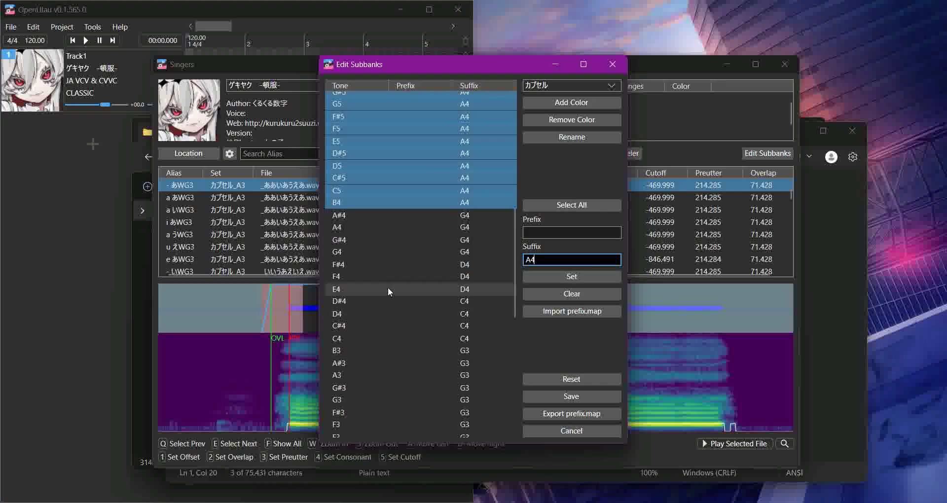
left_click(388, 288)
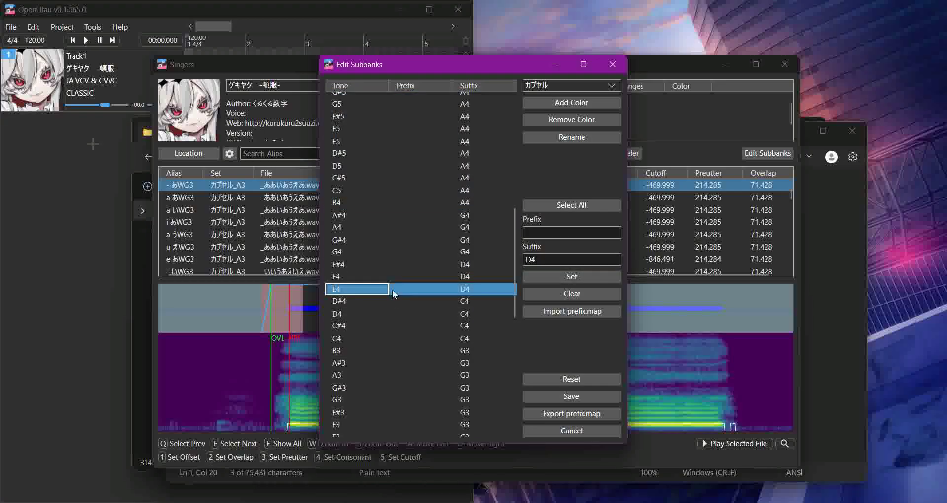
left_click_drag(399, 298, 408, 339)
double_click(564, 259)
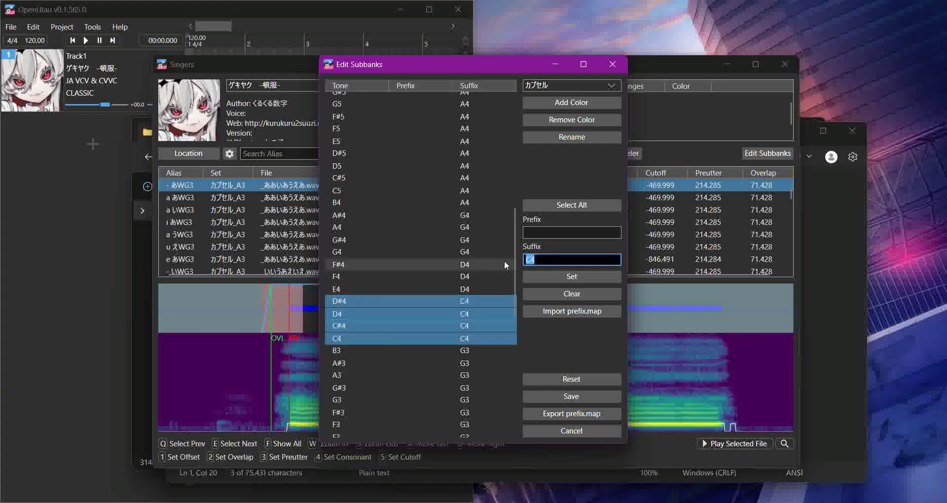
type("WC4")
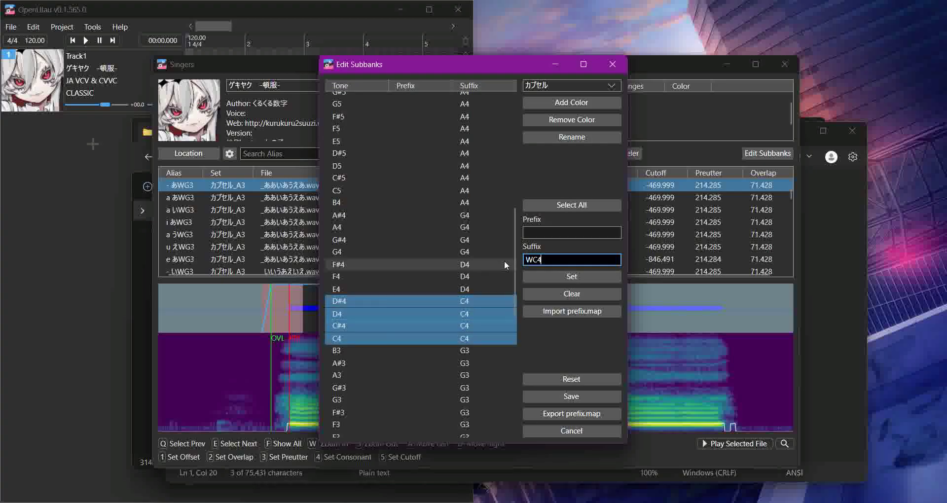
left_click(526, 275)
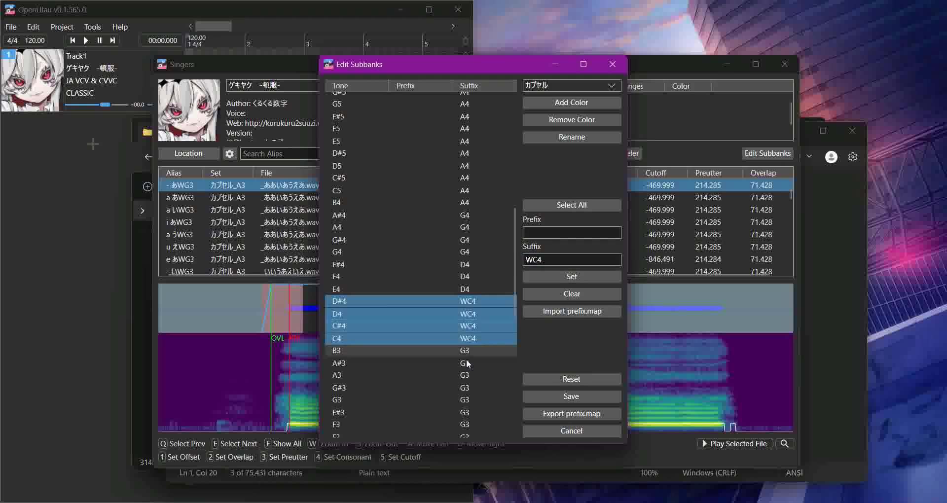
- Compare against oto.ini, close its Notepad window and return to File Explorer
left_click(862, 237)
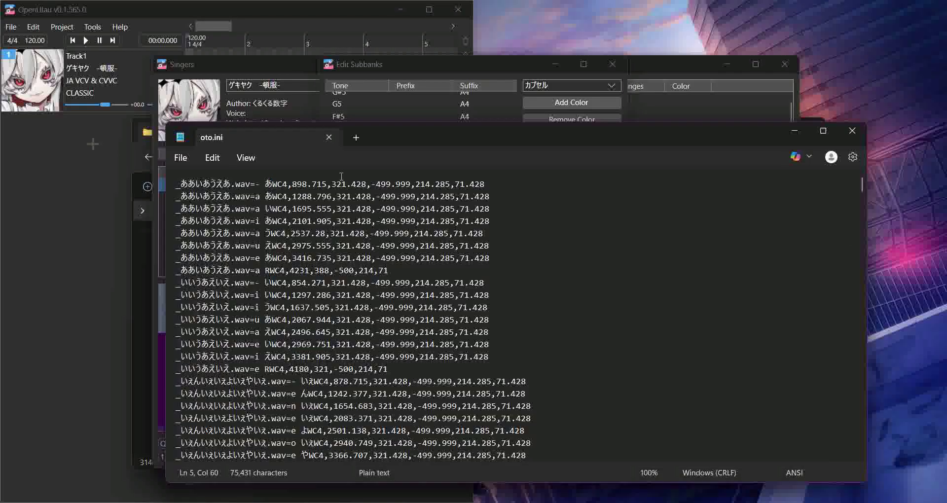
left_click(329, 137)
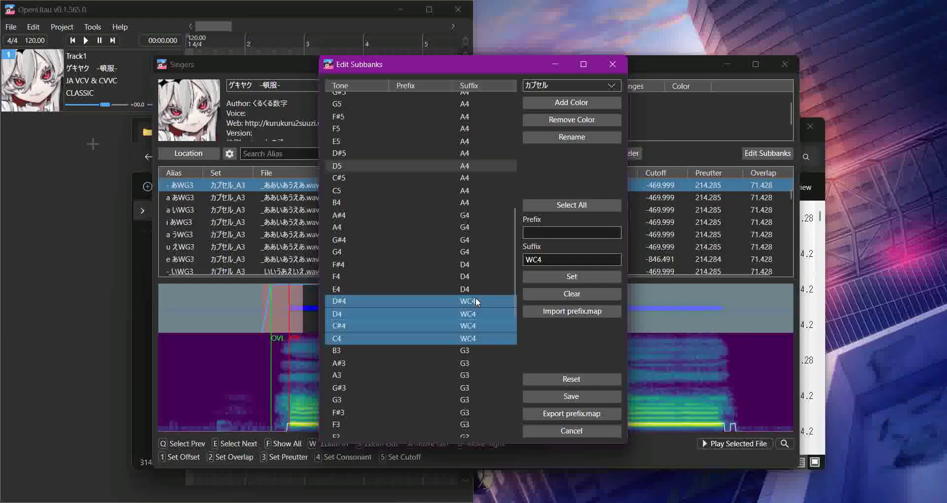
key("alt+Tab")
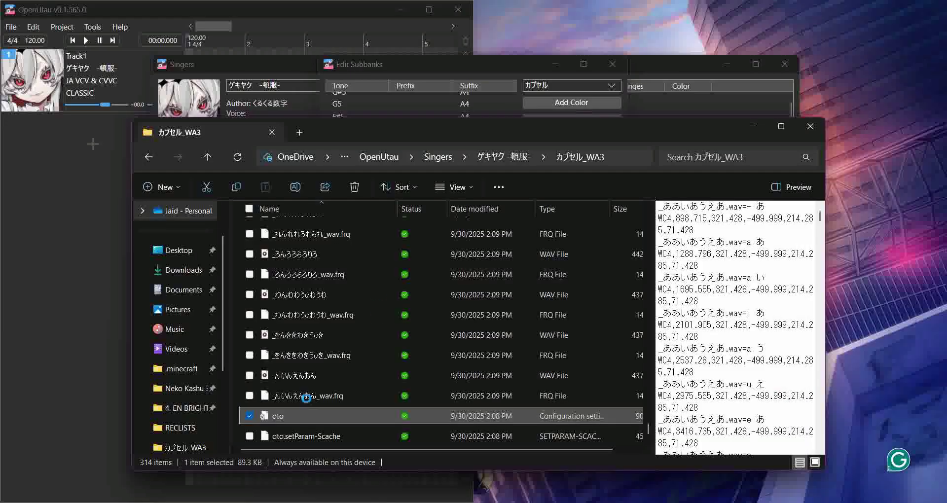
- Open the カプセル_WC5 folder in the ゲキヤク -頓服- voicebank and preview its oto file
left_click(490, 151)
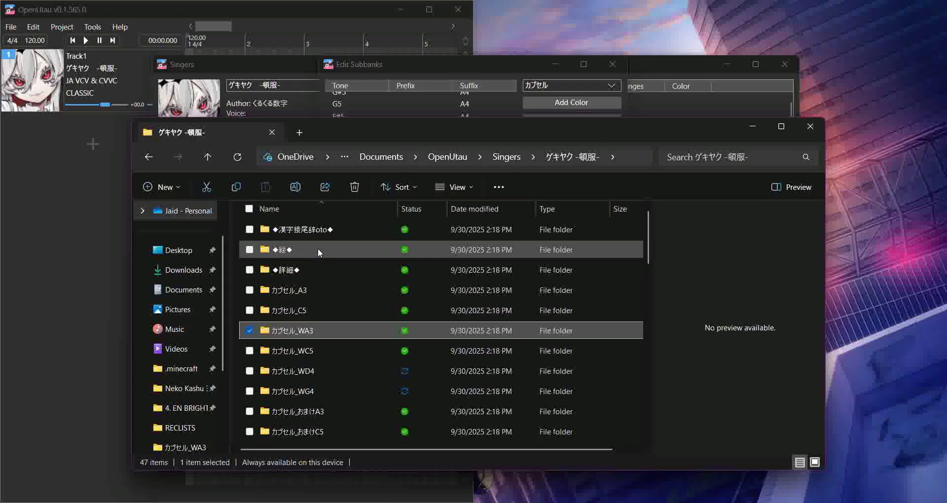
left_click(308, 355)
double_click(333, 351)
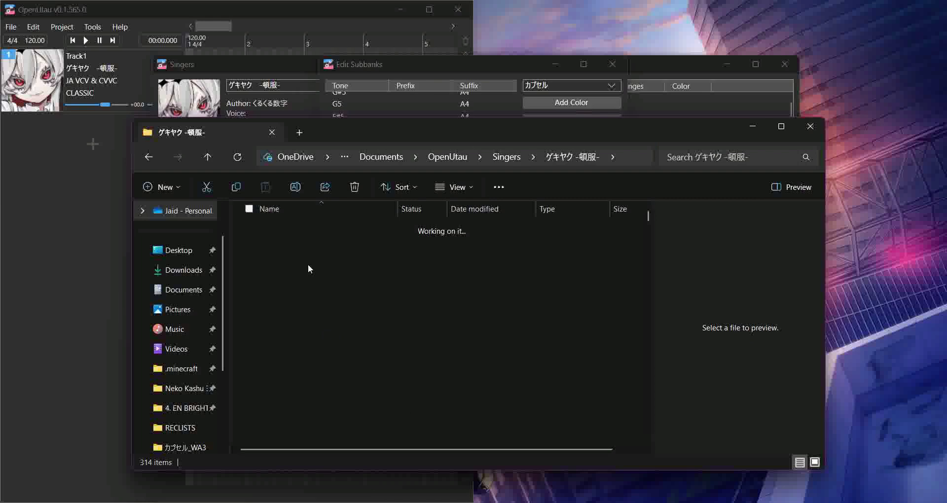
scroll(312, 291, "down", 6)
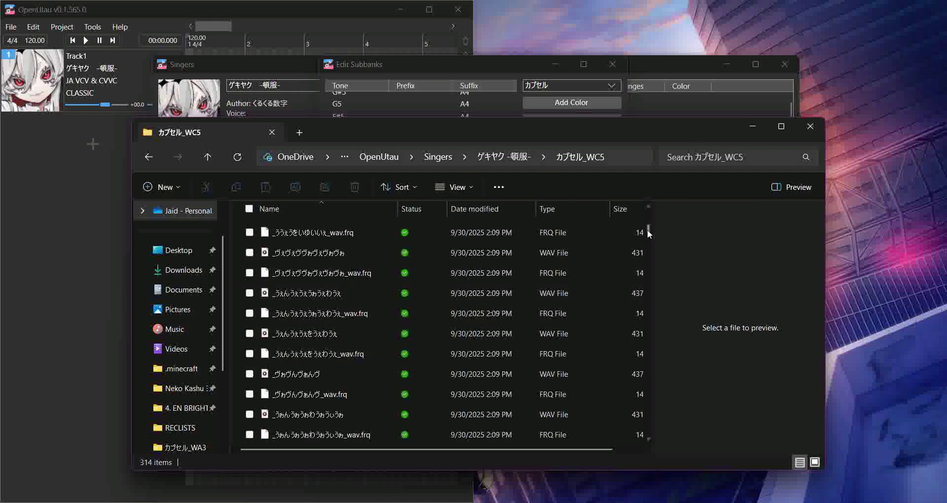
left_click(507, 157)
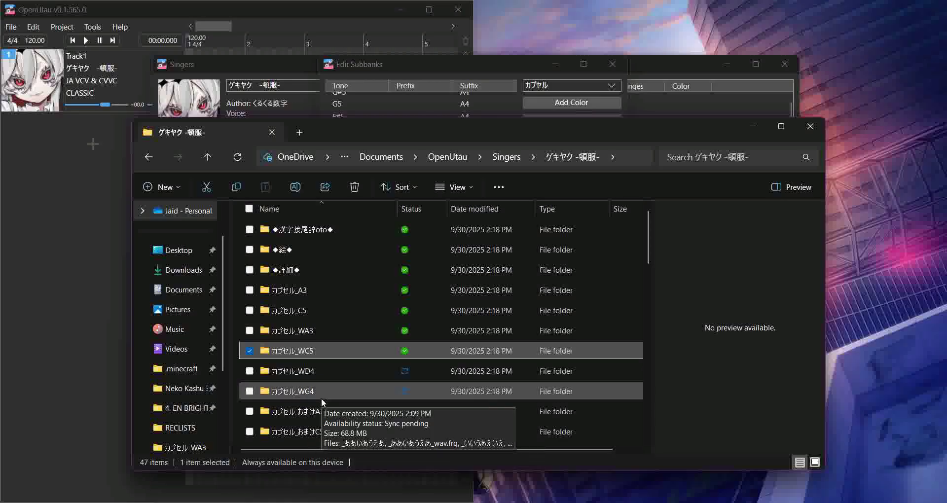
double_click(335, 351)
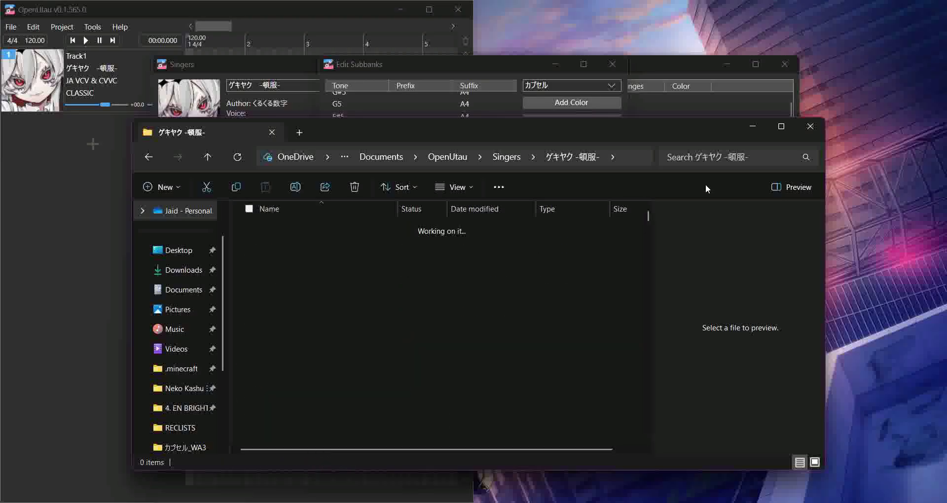
left_click_drag(648, 217, 623, 449)
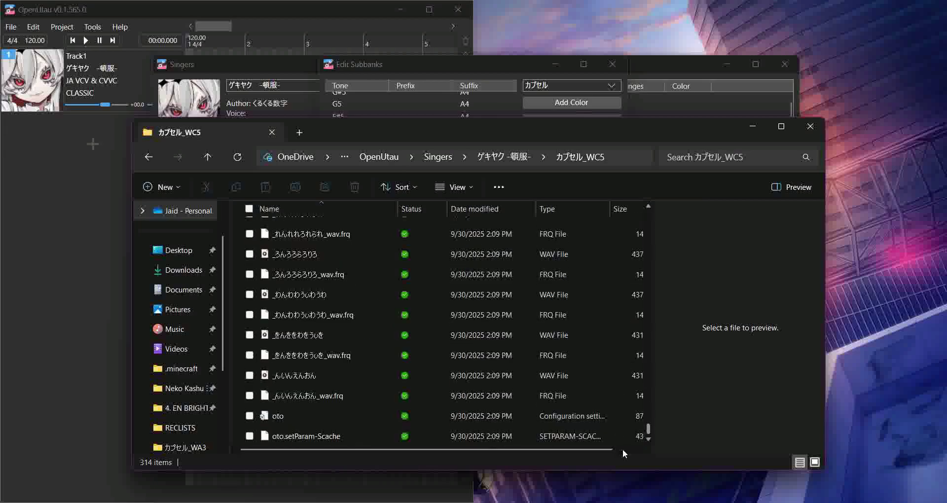
left_click(370, 420)
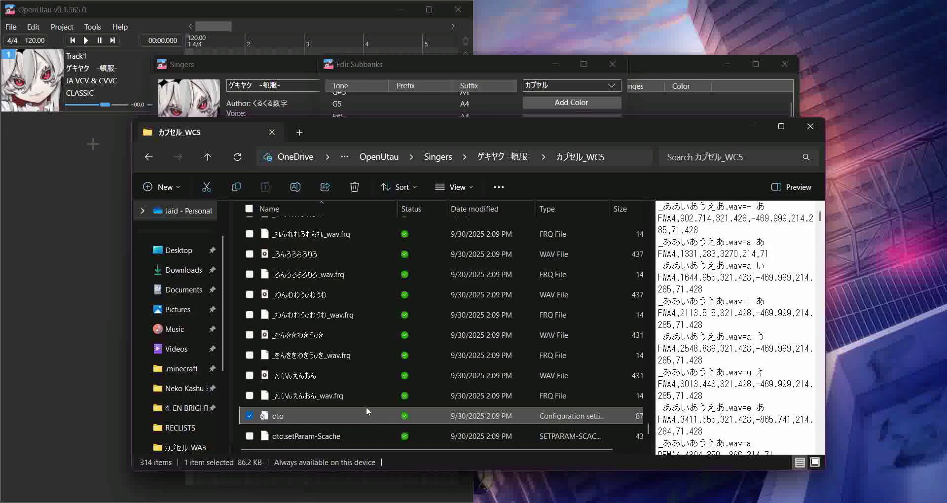
- Open the カプセル_WC5 oto.ini in Notepad to see its FWA4 aliases
left_click(284, 88)
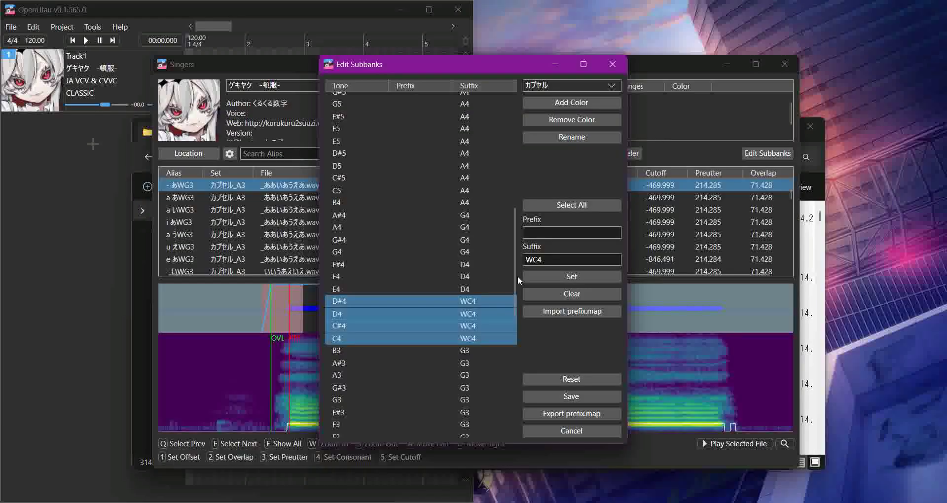
left_click_drag(513, 301, 592, 276)
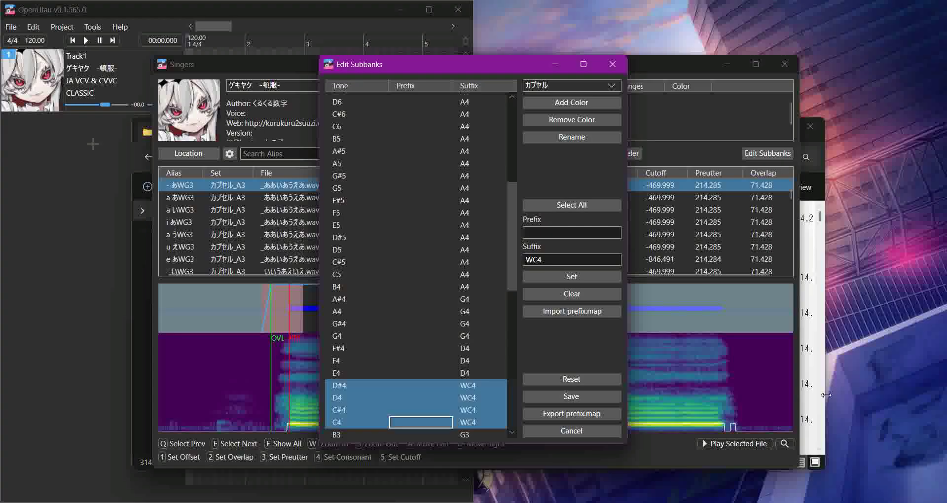
key("alt+Tab")
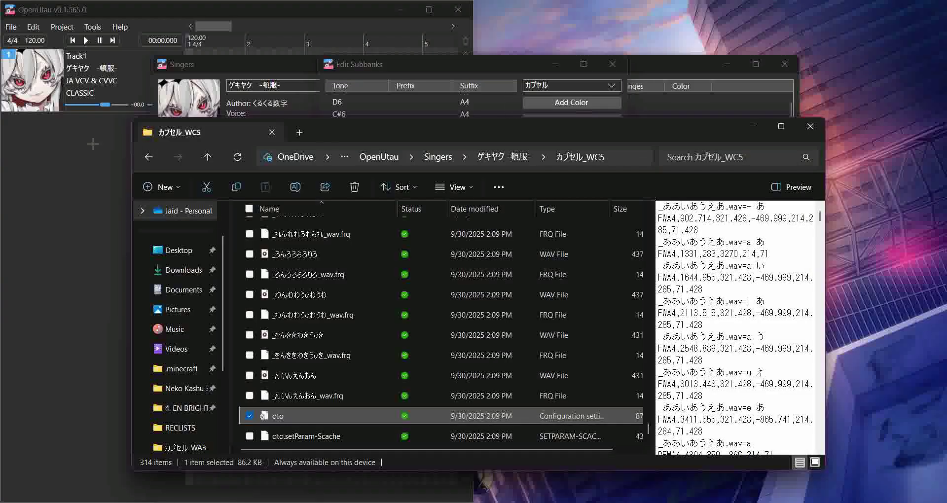
double_click(356, 417)
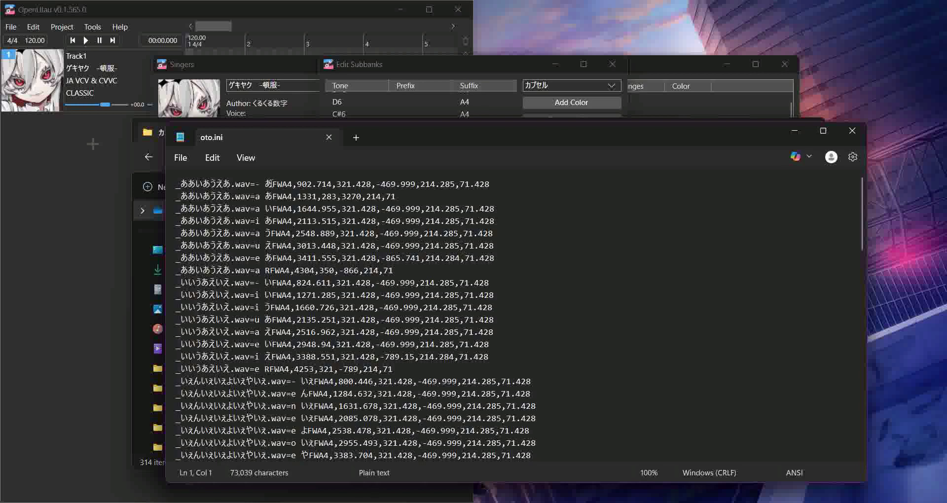
left_click_drag(273, 185, 290, 188)
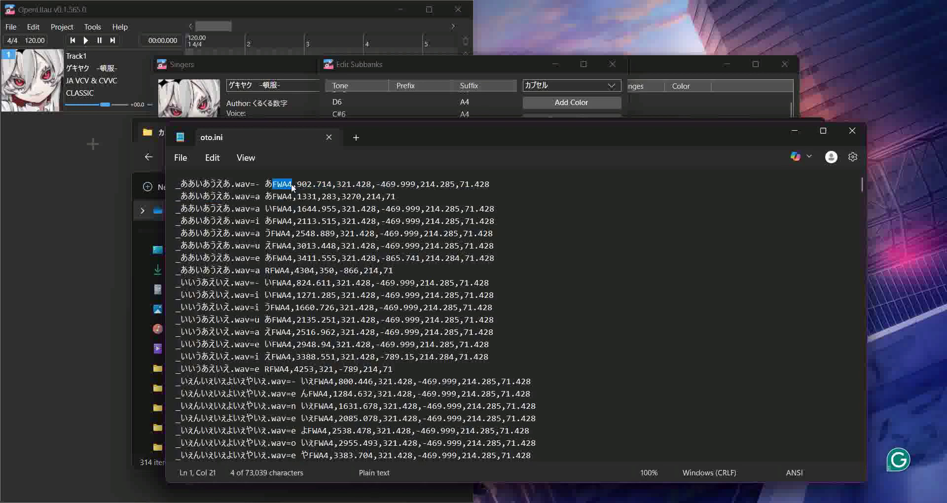
left_click(377, 65)
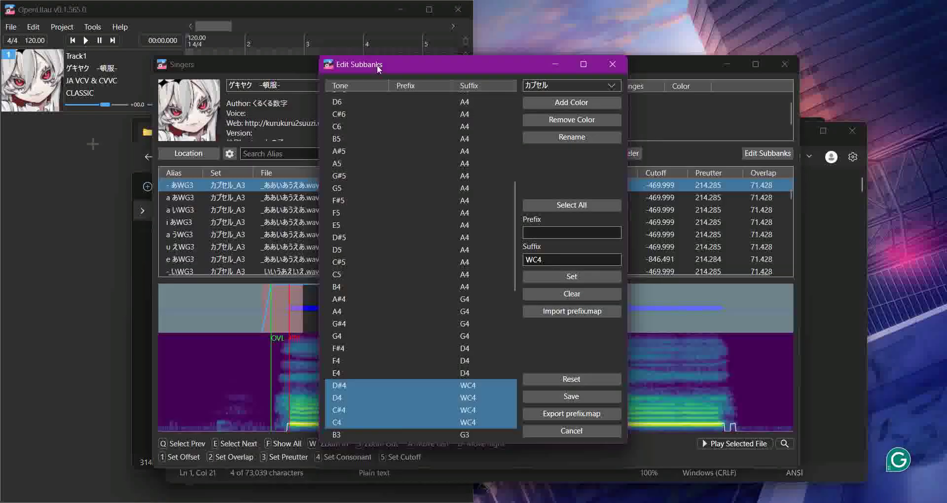
left_click_drag(427, 362, 433, 341)
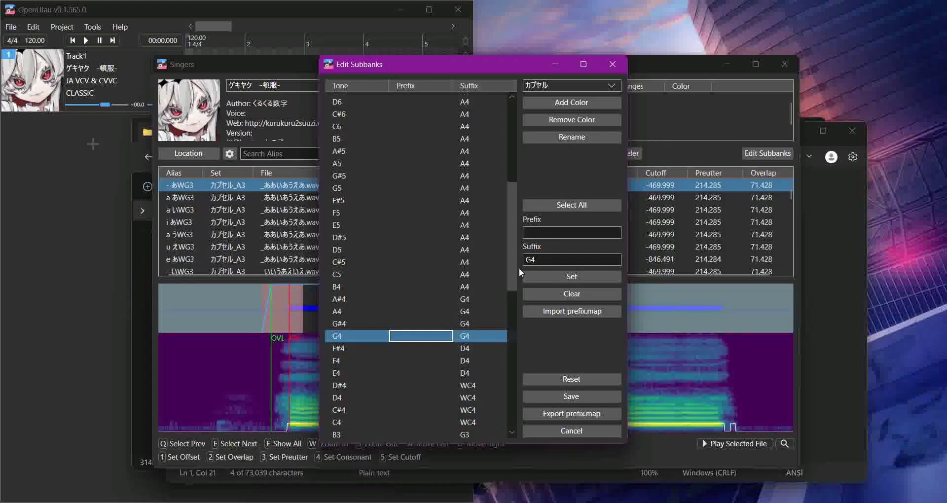
mouse_move(514, 281)
left_mouse_down()
mouse_move(512, 448)
mouse_move(530, 279)
left_mouse_up()
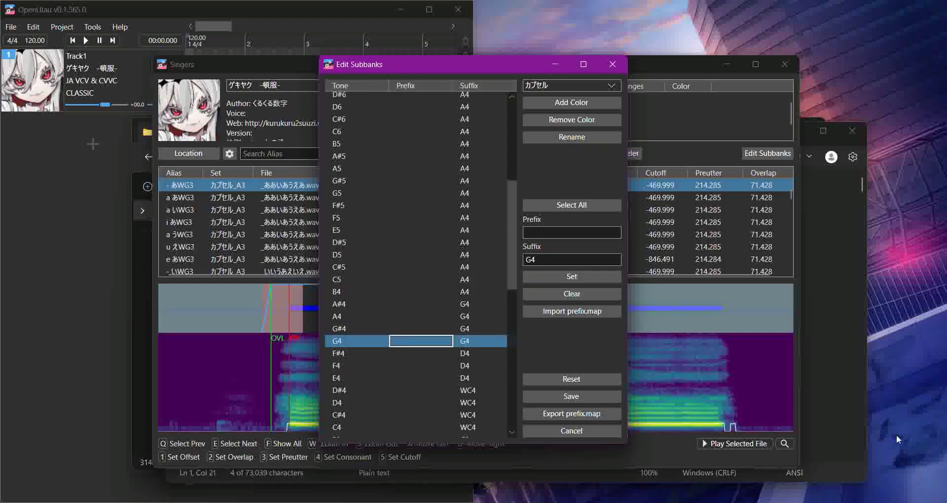
left_click(853, 378)
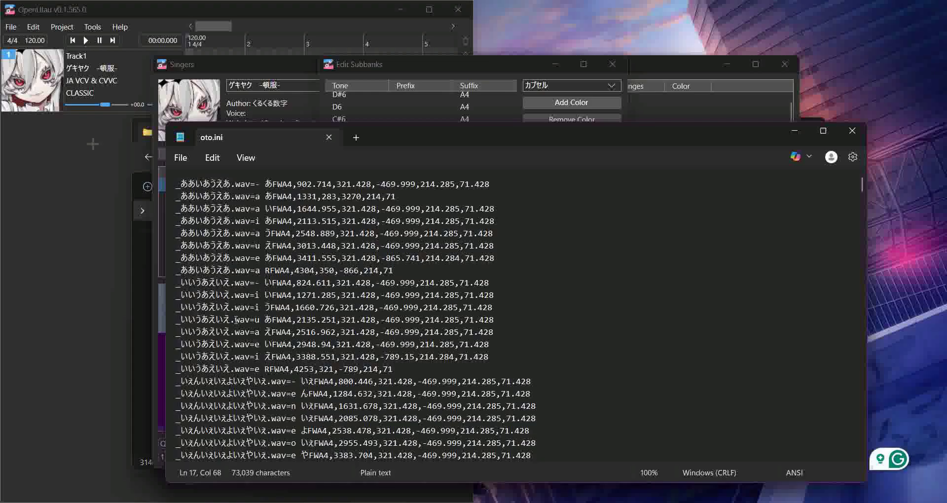
- Select tones A#4 down to G4 and enter FWA4 in the suffix box without applying it
left_click(420, 72)
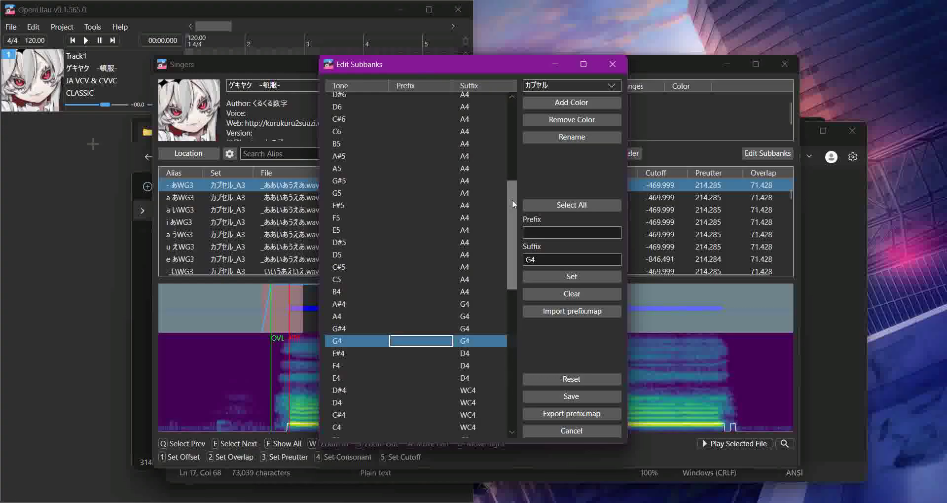
scroll(512, 199, "up", 4)
scroll(508, 190, "down", 4)
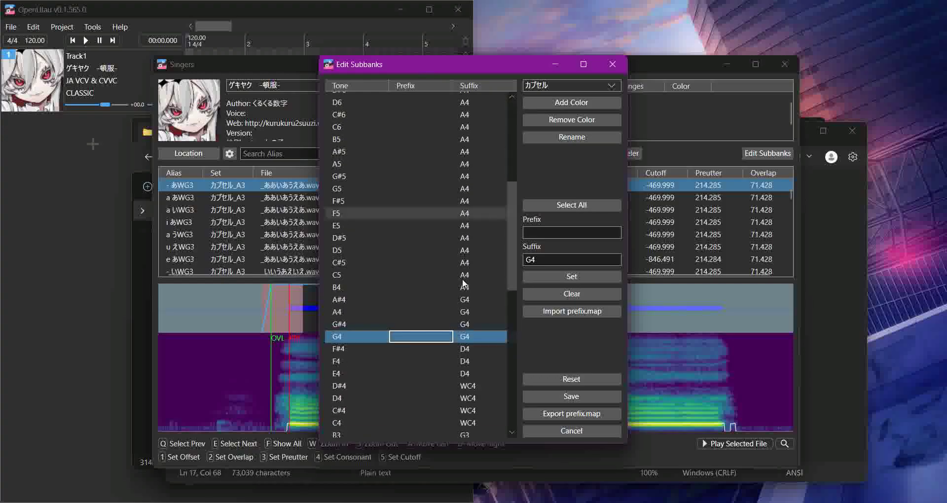
left_click(470, 301)
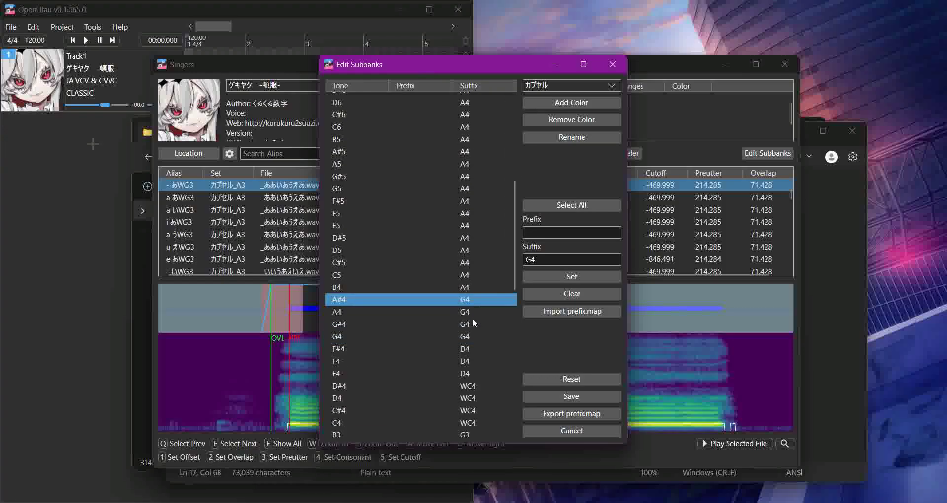
left_click(456, 335, "shift")
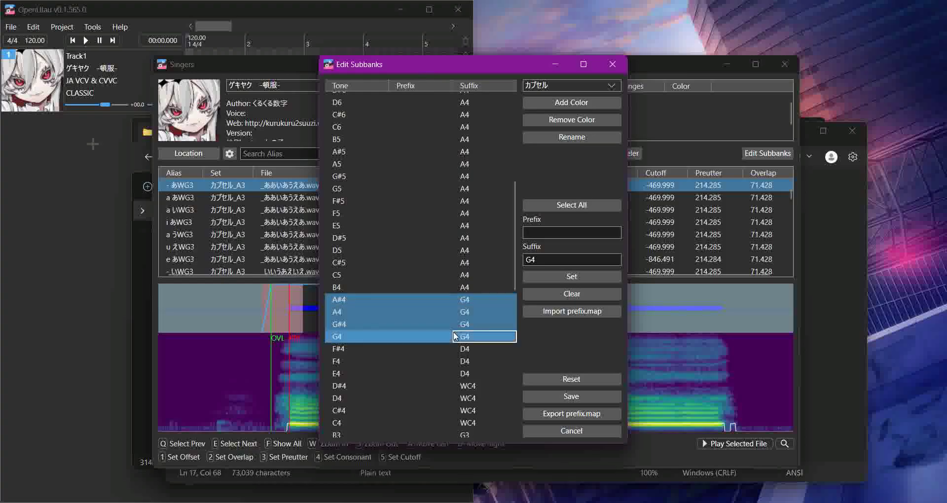
double_click(548, 263)
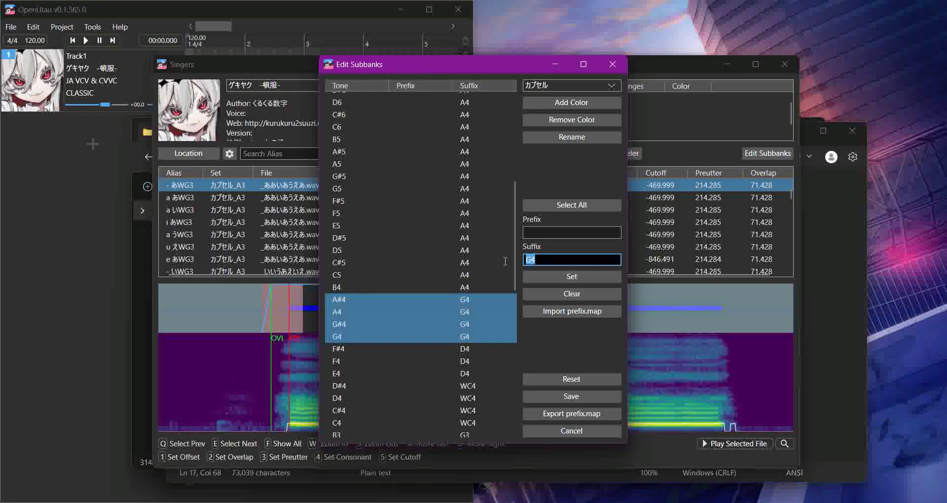
type("FWA4")
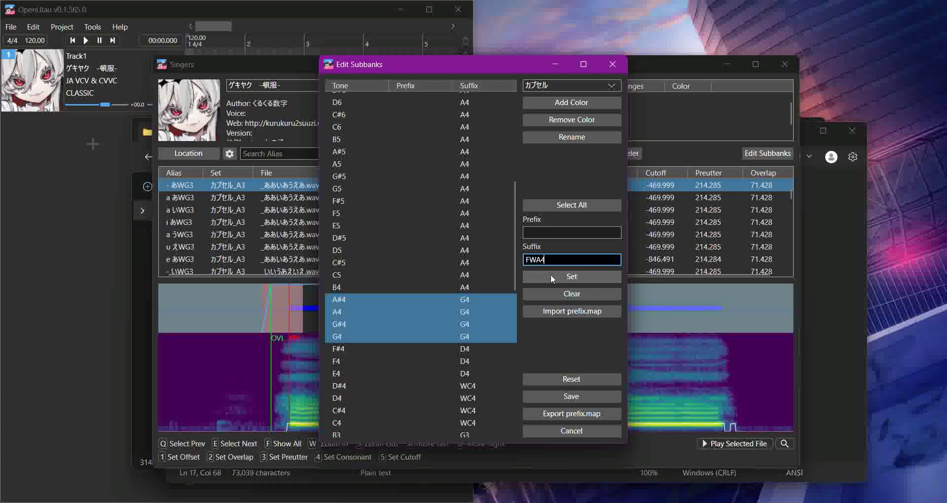
- Give tones B4 through B7 the FWA4 suffix, then bring oto.ini back up
left_click(456, 275)
left_click(454, 286)
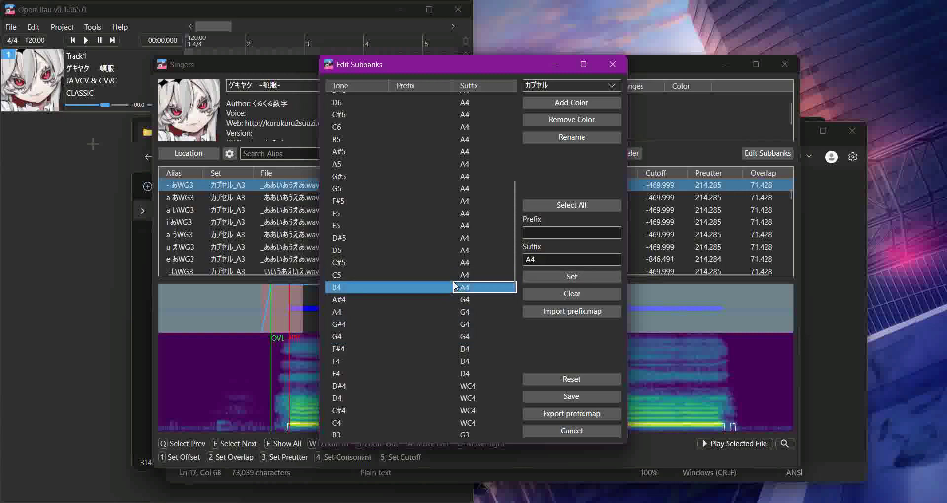
left_click(456, 126, "shift")
scroll(454, 156, "up", 5)
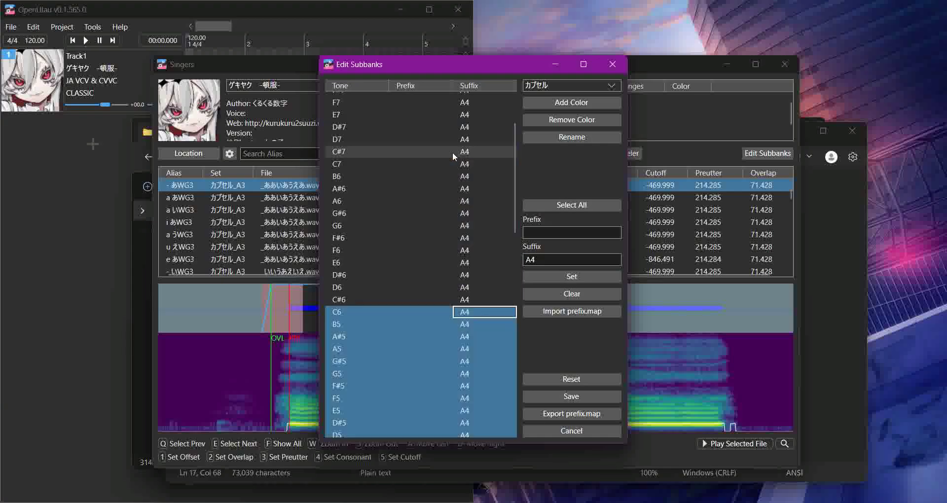
scroll(454, 156, "up", 2)
left_click(452, 96)
key("ctrl+a")
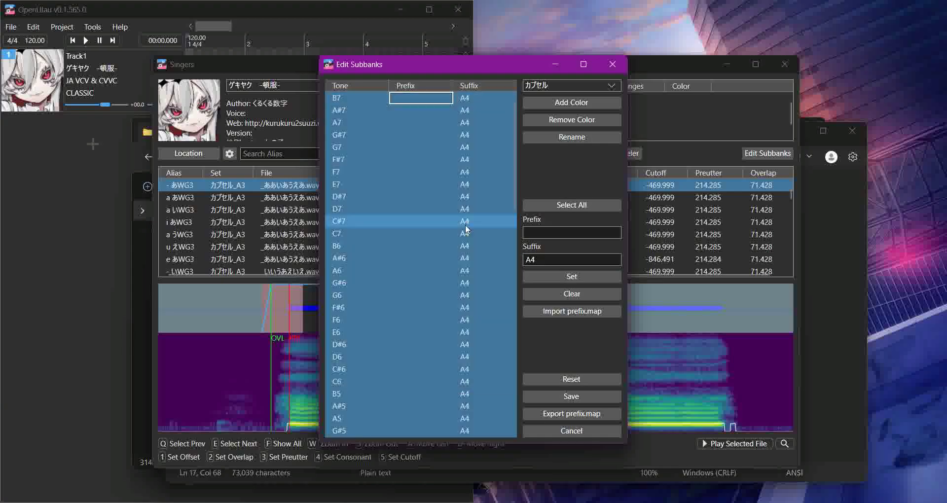
left_click(552, 262)
key("ctrl+a")
type("FWA4")
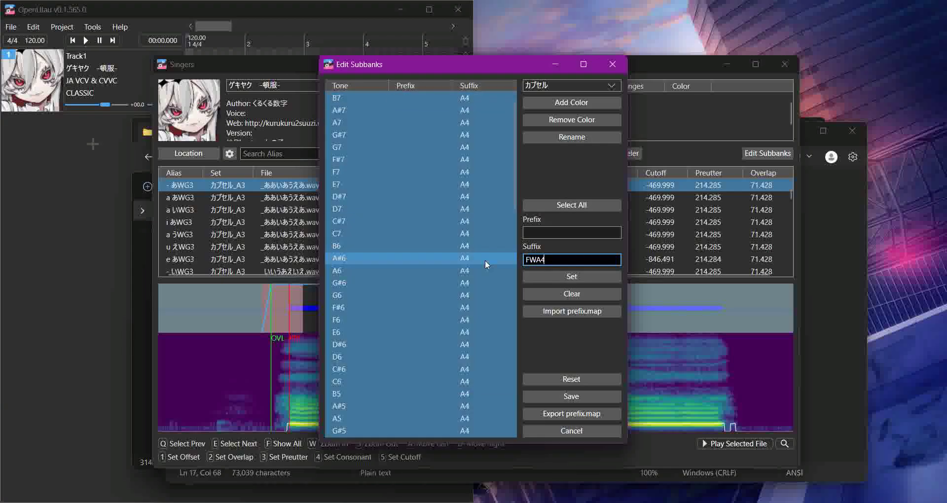
left_click(548, 279)
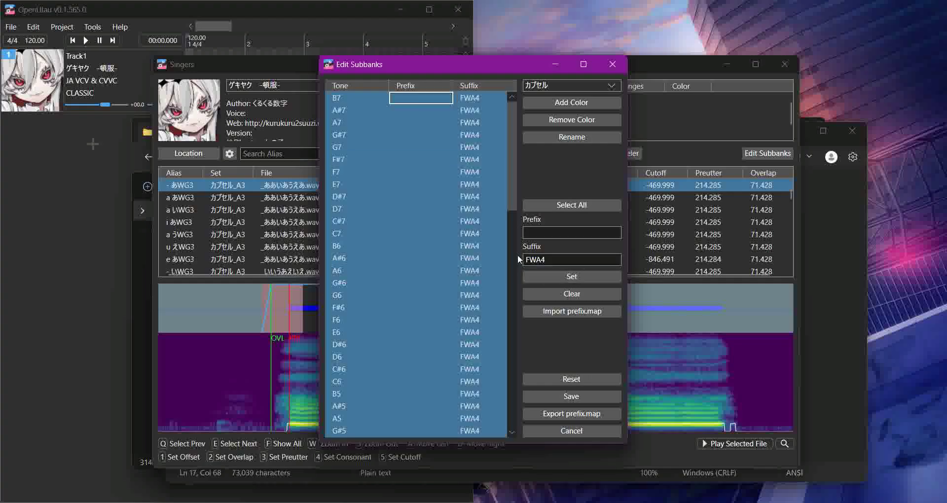
left_click_drag(518, 208, 519, 311)
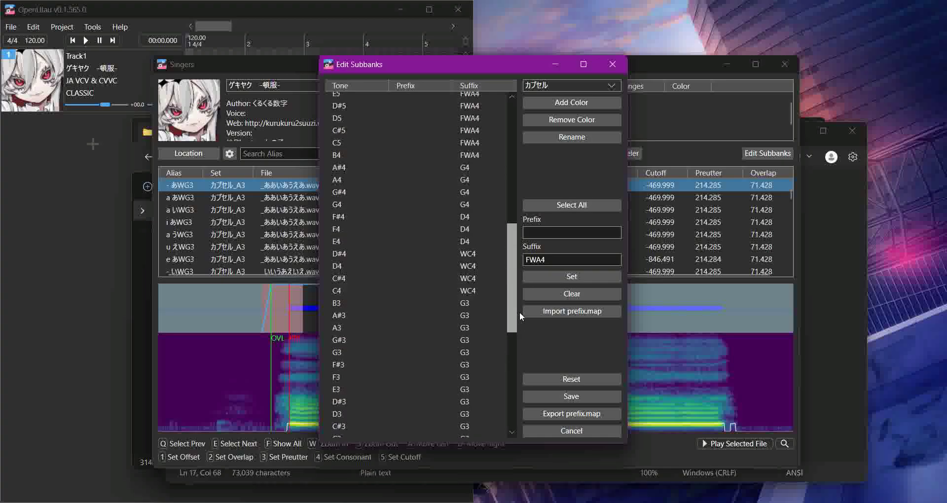
left_click(796, 223)
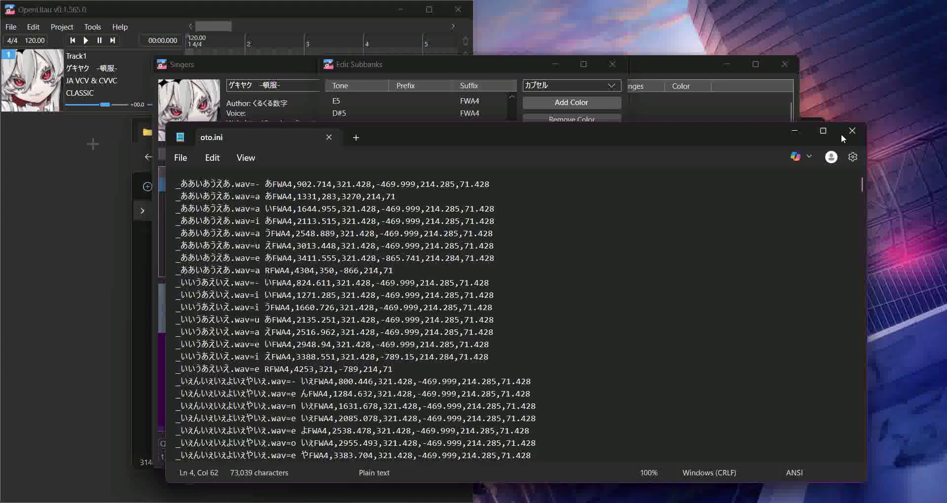
- Close the WC5 oto.ini and return to the voicebank's main folder in Explorer
left_click(842, 127)
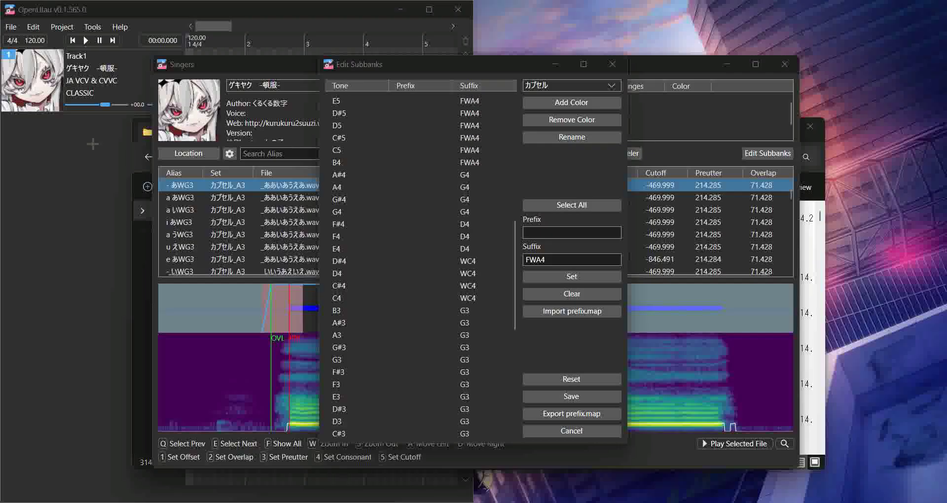
key("alt+Tab")
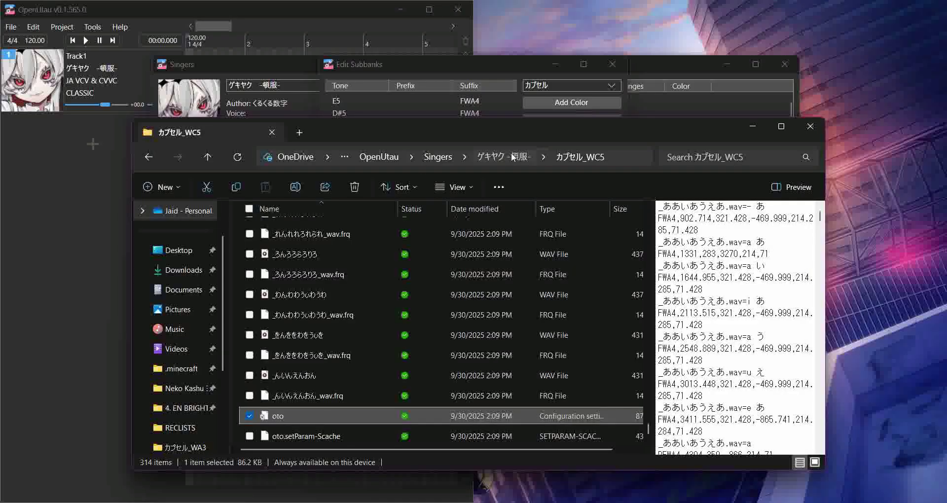
double_click(336, 341)
key("BackSpace")
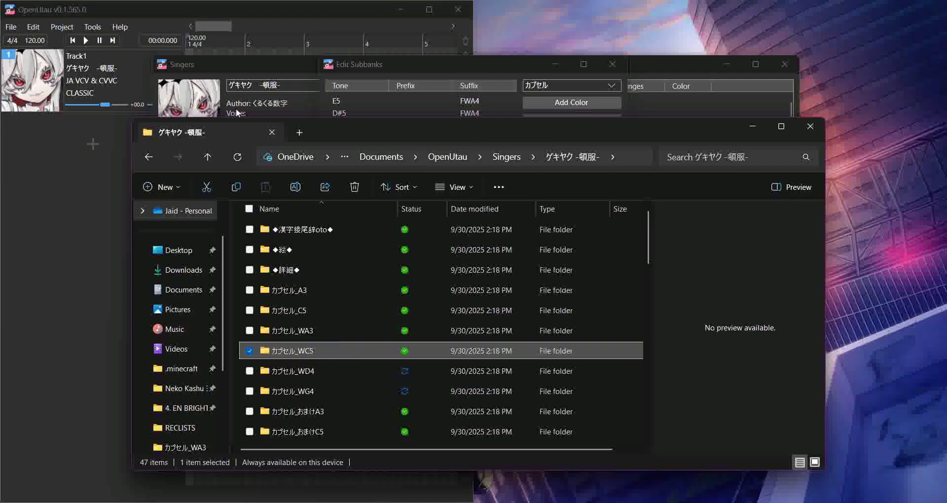
- Select tone rows from A#4 down to D4 in the subbank editor
left_click(469, 61)
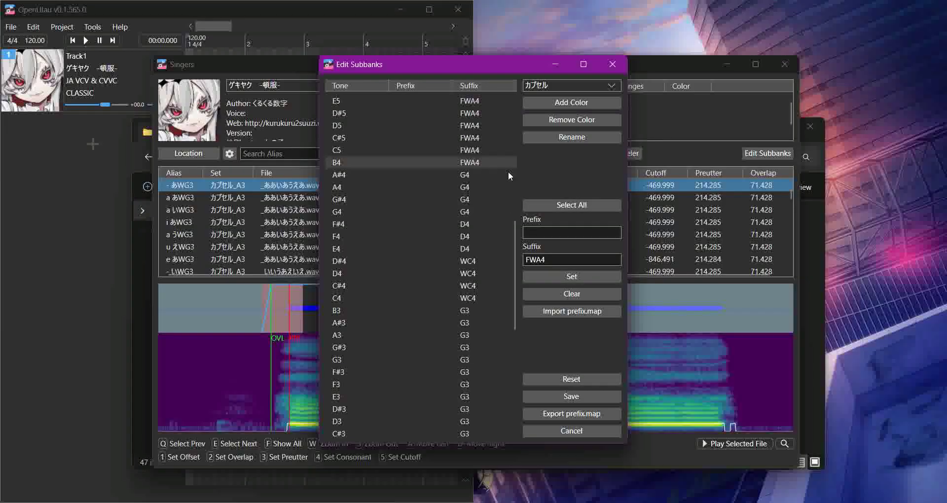
left_click(464, 175)
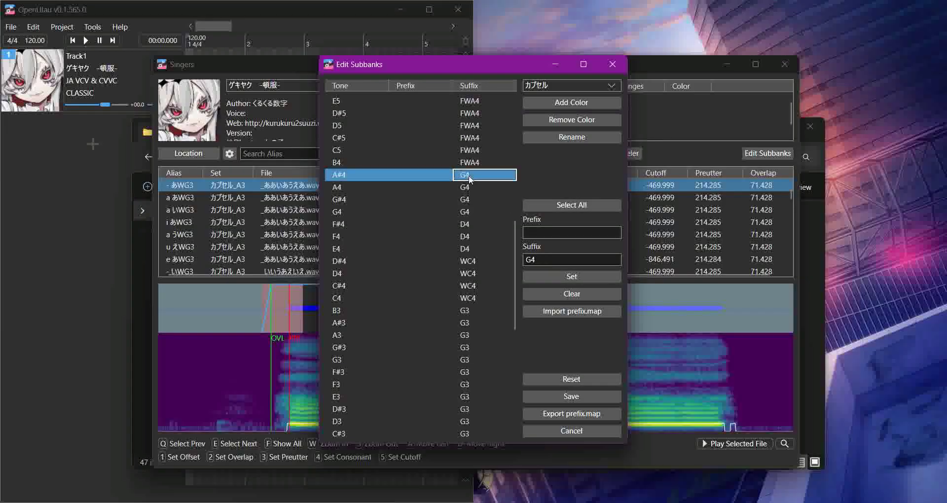
left_click(463, 236, "shift")
left_click(463, 249, "shift")
left_click(459, 273)
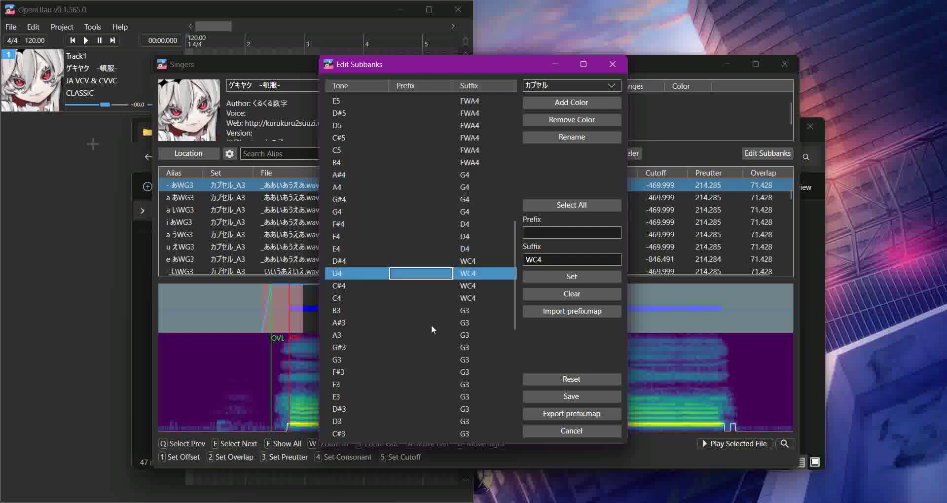
- Open the カプセル_WD4 folder in File Explorer
left_click(383, 467)
left_click(320, 369)
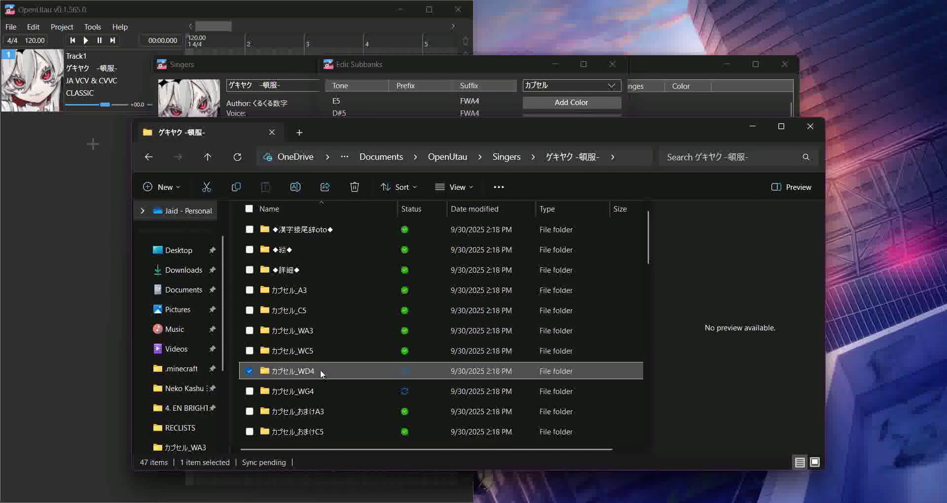
double_click(321, 368)
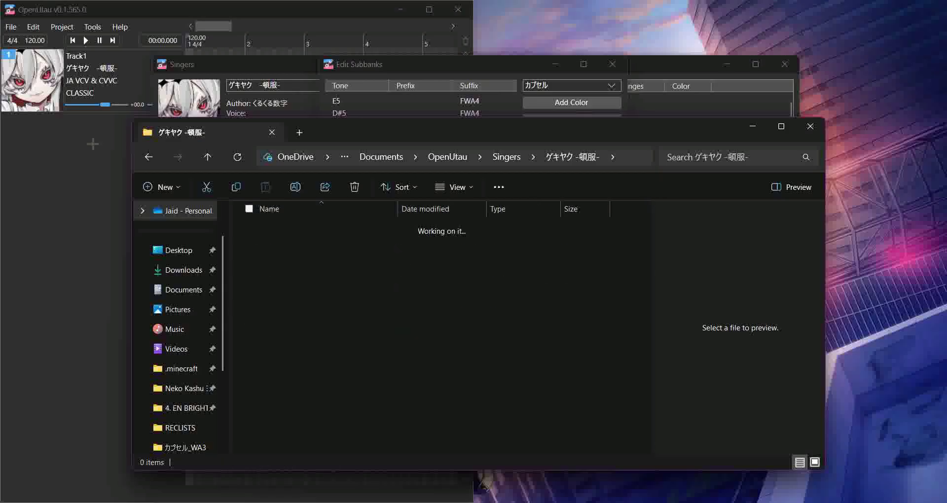
mouse_move(348, 502)
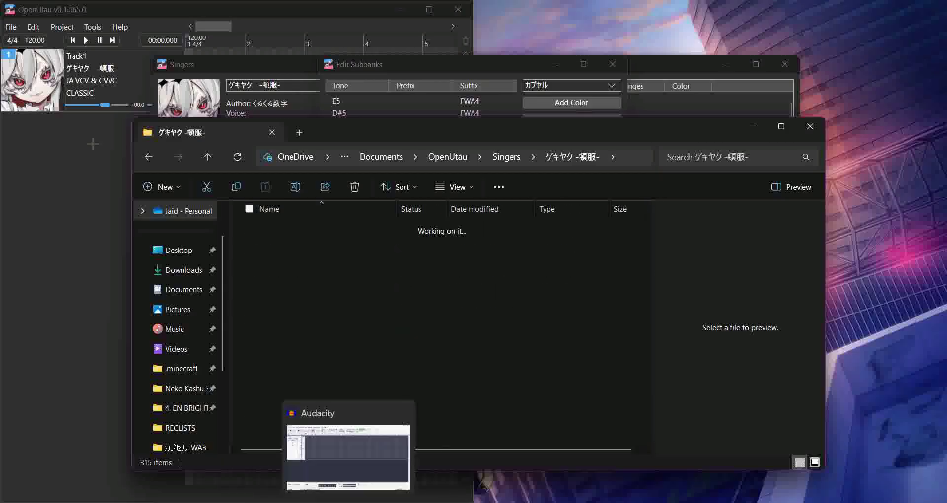
- Move the subbank tone selection up to A#4 and scroll the WD4 file list to the bottom
left_click(394, 66)
left_click(427, 196)
key("Up")
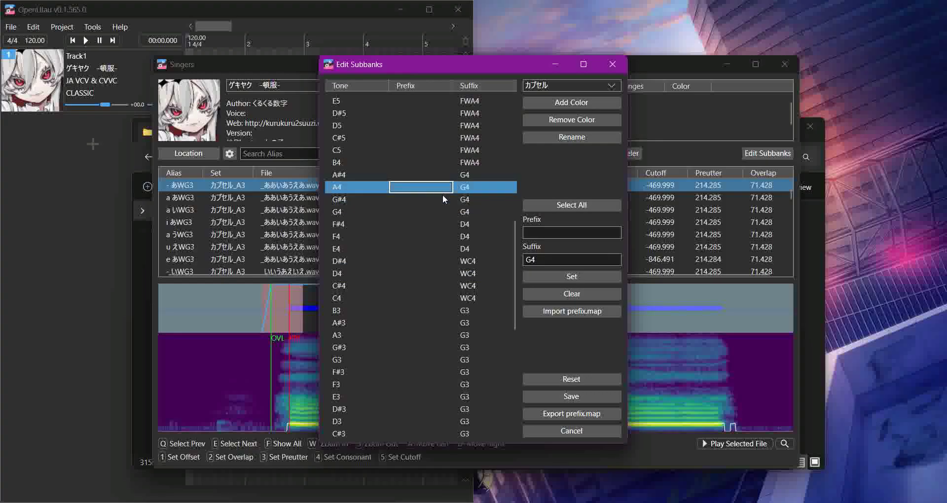
key("Up")
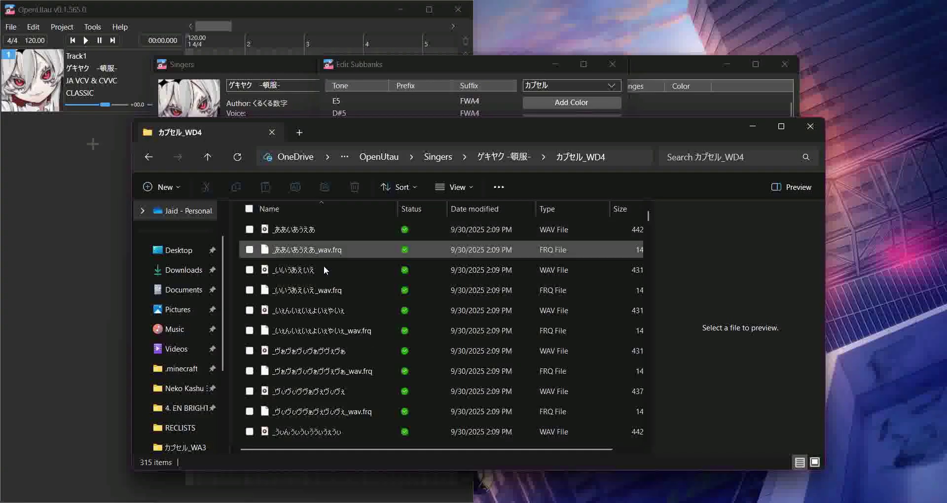
scroll(404, 297, "down", 5)
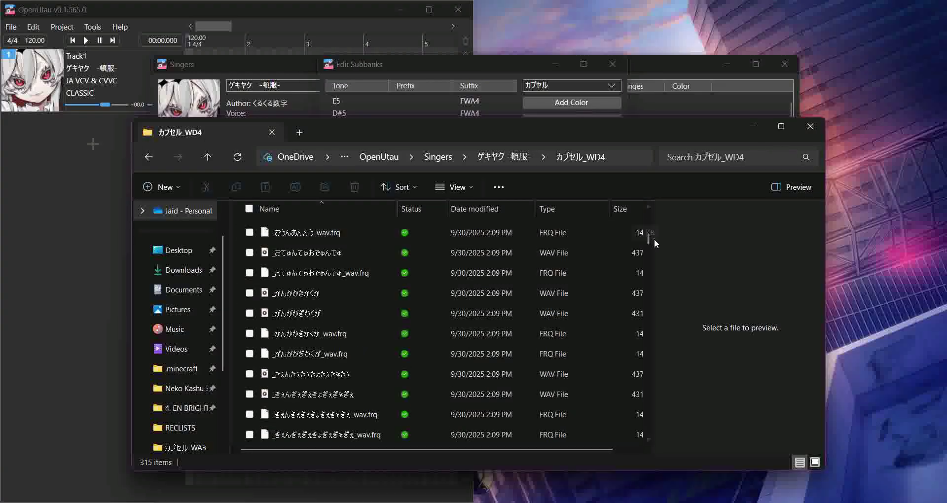
left_click_drag(651, 239, 647, 458)
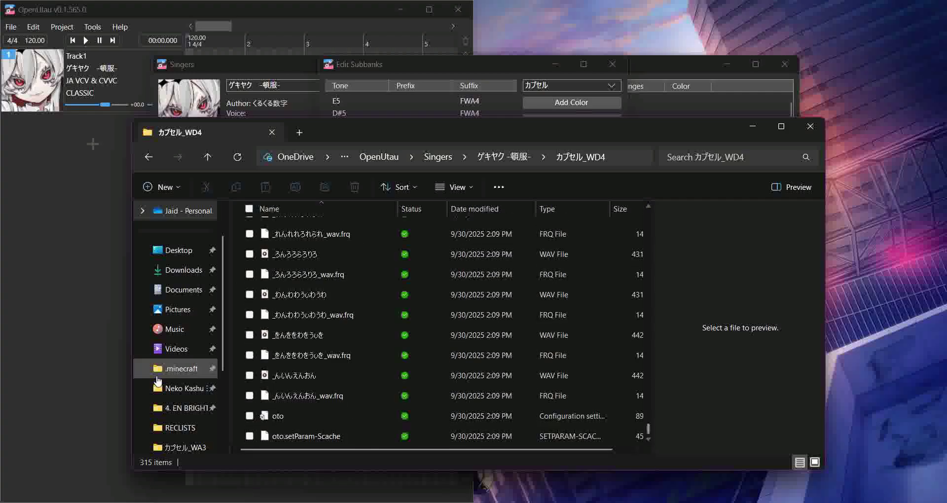
- Open the カプセル_WD4 oto.ini in Notepad and highlight the WD4 suffix on line one
left_click(282, 420)
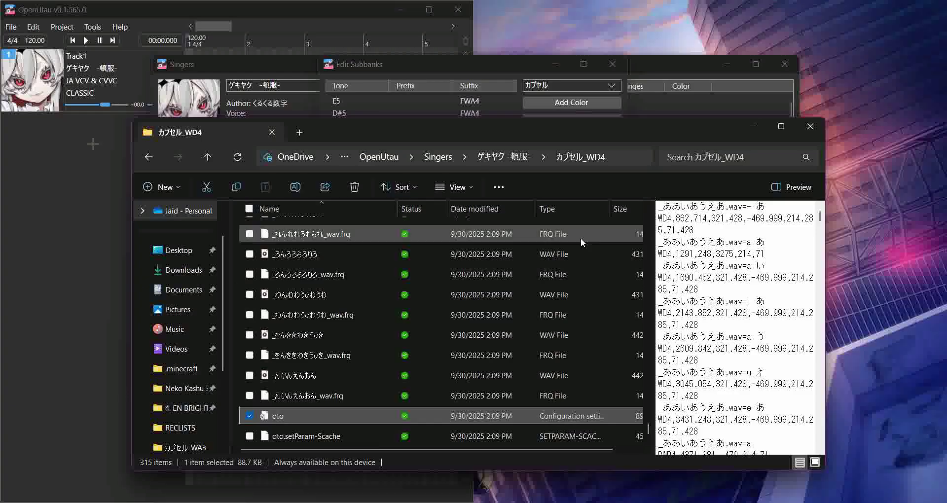
double_click(382, 415)
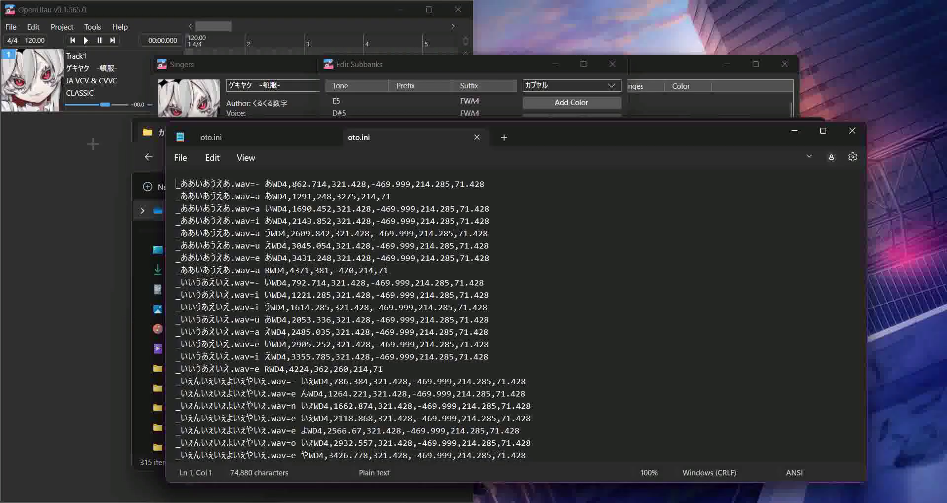
left_click(285, 184)
left_click_drag(286, 184, 275, 186)
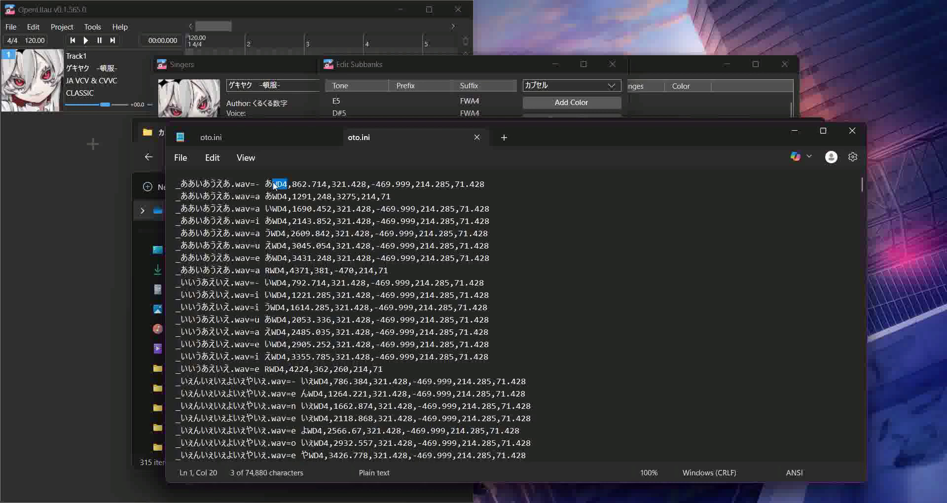
- Replace the D4 suffix with WD4 on tones E4 through F#4, then close oto.ini
left_click(379, 75)
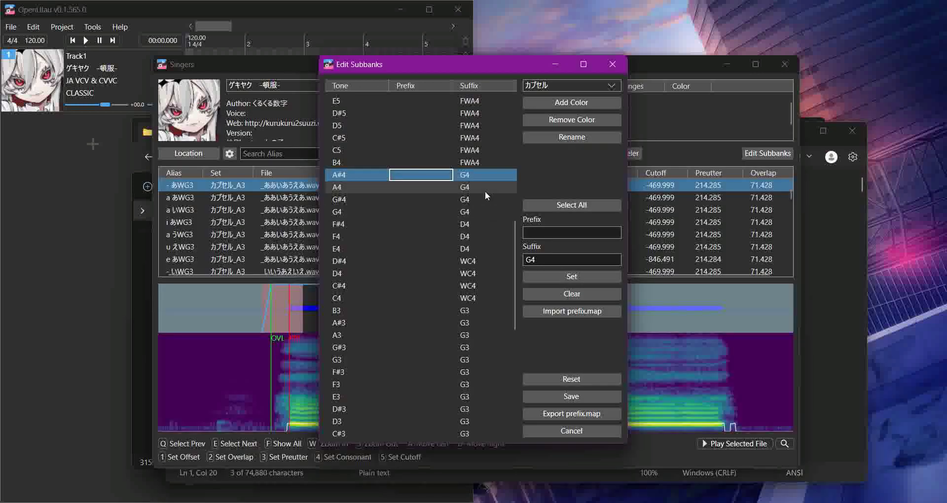
left_click(478, 224)
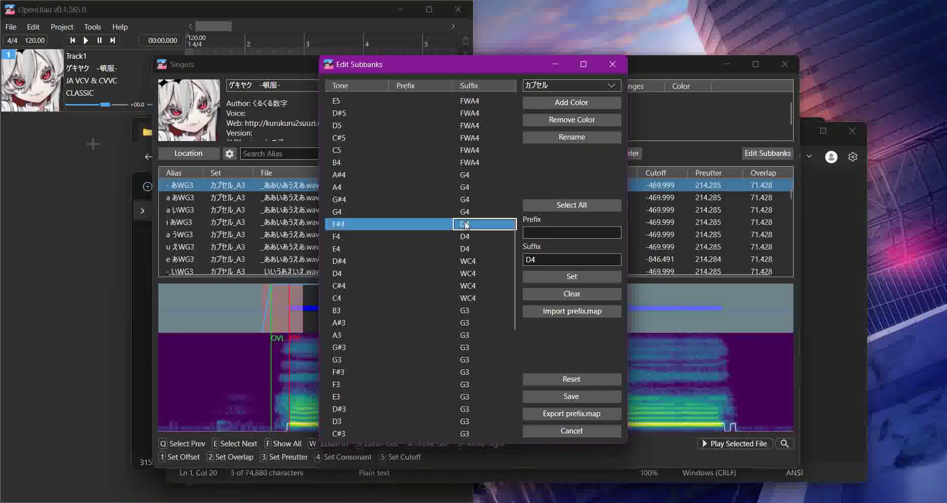
left_click(475, 250, "shift")
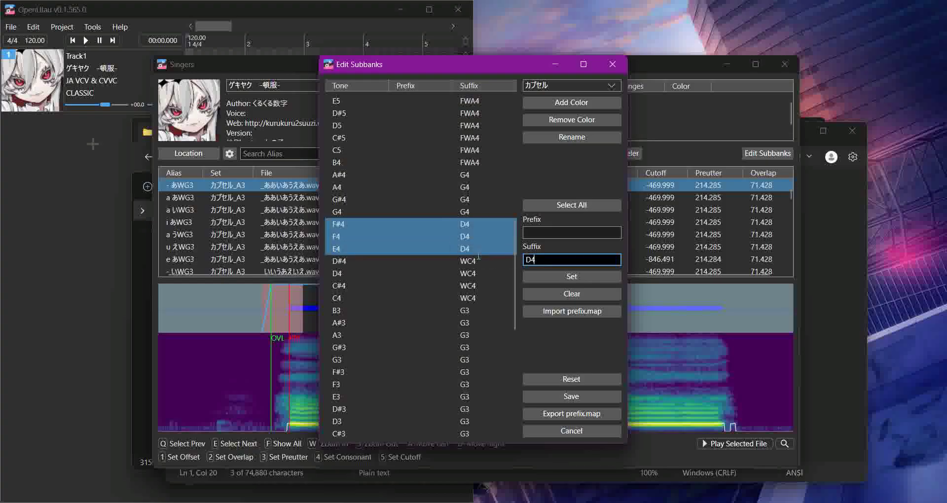
double_click(527, 260)
type("WD4")
left_click(542, 273)
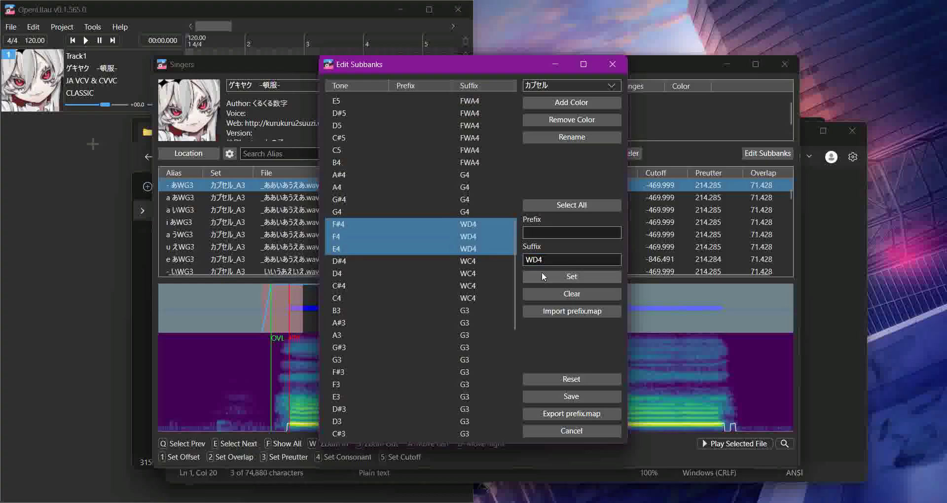
left_click(853, 213)
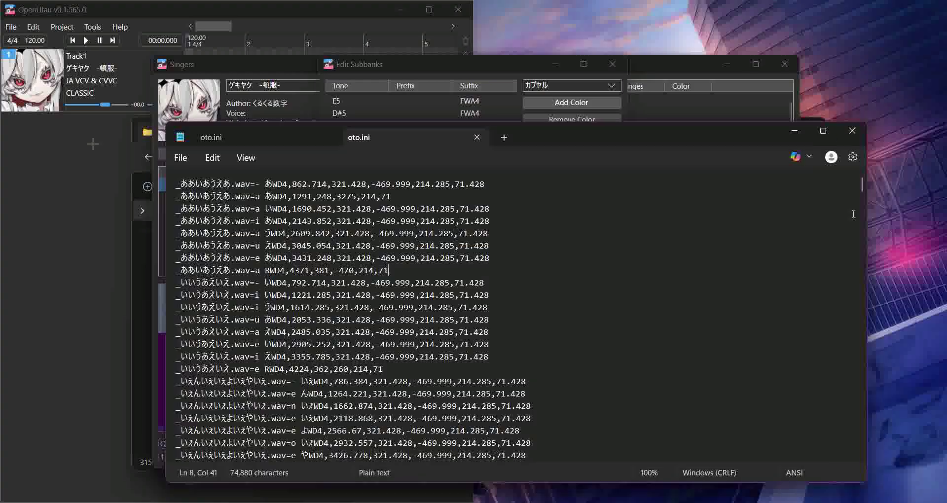
left_click(859, 136)
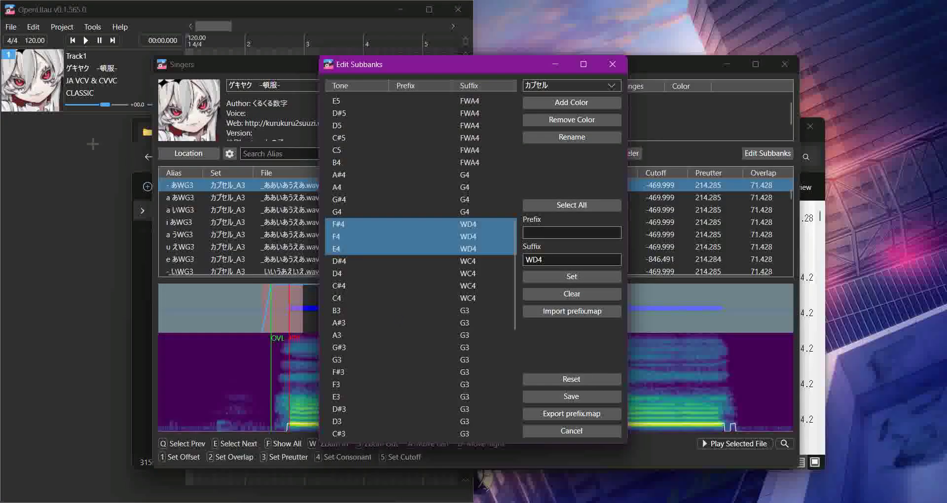
- Open the カプセル_WG4 folder from the ゲキヤク voicebank folder and select its oto file
key("alt+Tab")
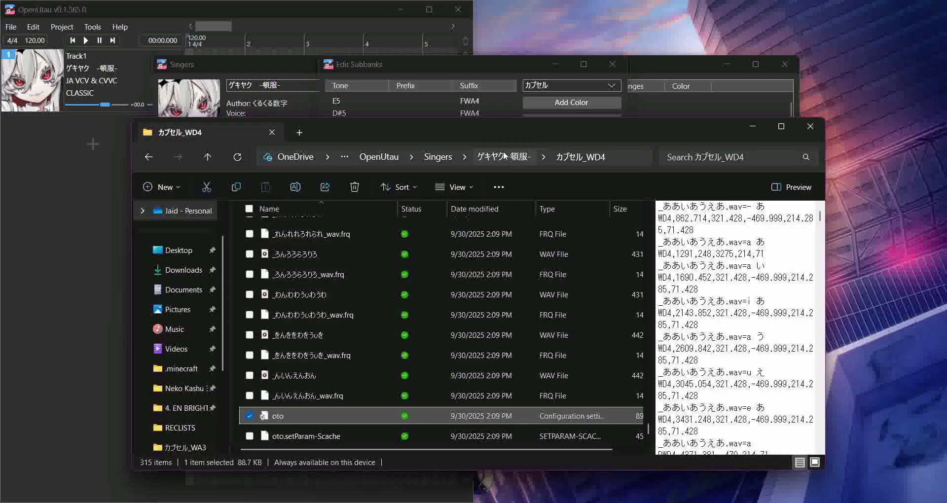
left_click(503, 154)
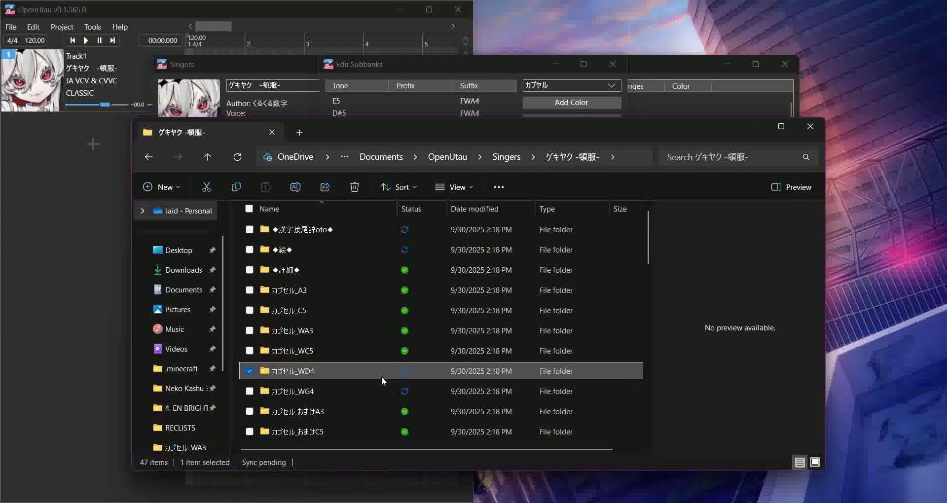
left_click(367, 394)
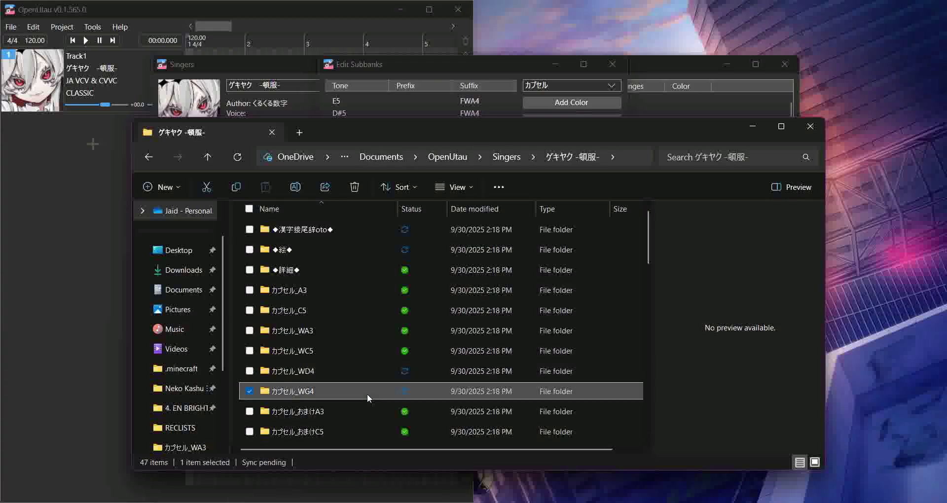
double_click(367, 394)
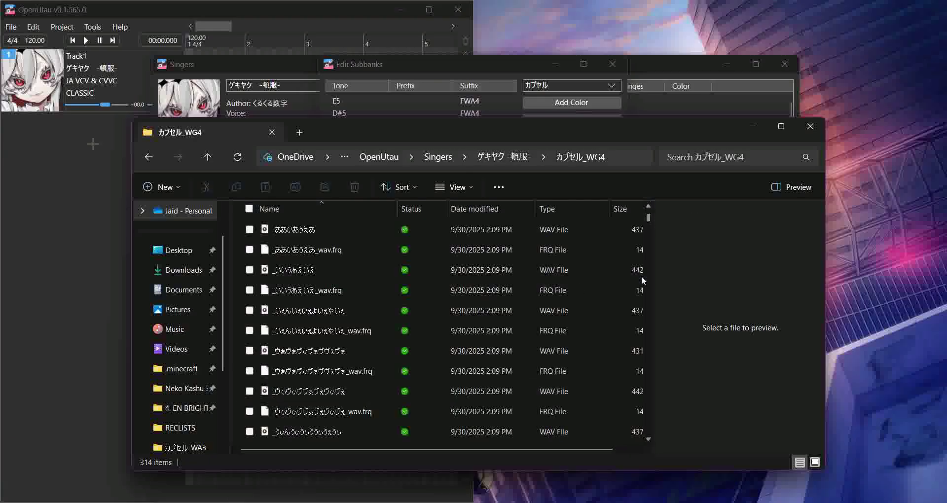
scroll(605, 375, "down", 20)
scroll(355, 404, "down", 20)
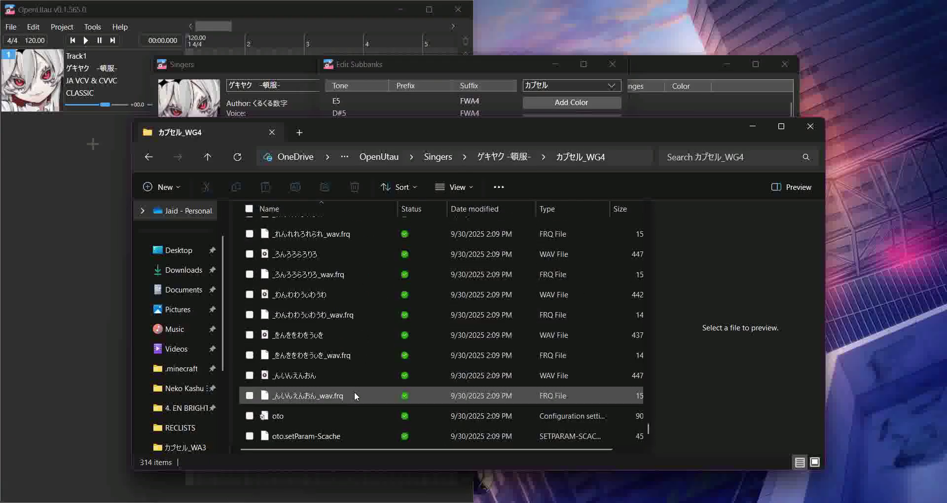
left_click(323, 415)
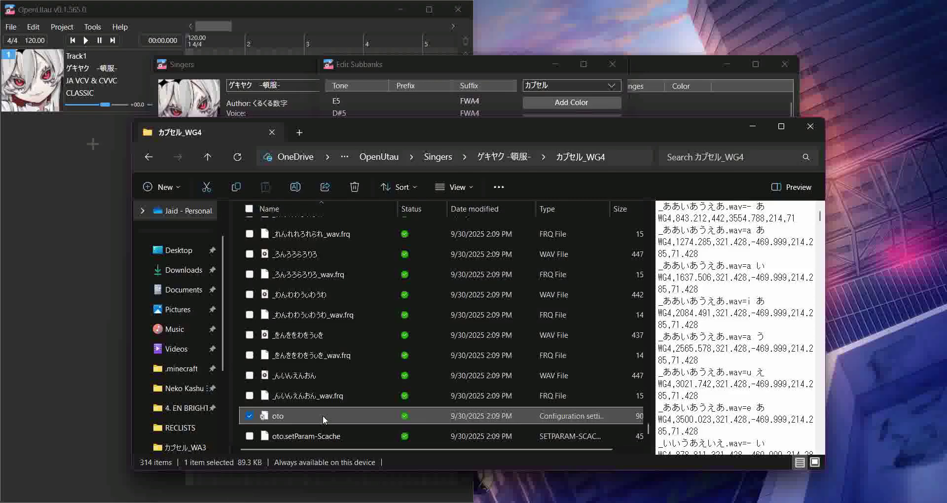
- Open the WG4 oto.ini in Notepad and check the あWG4 alias on line one
double_click(323, 415)
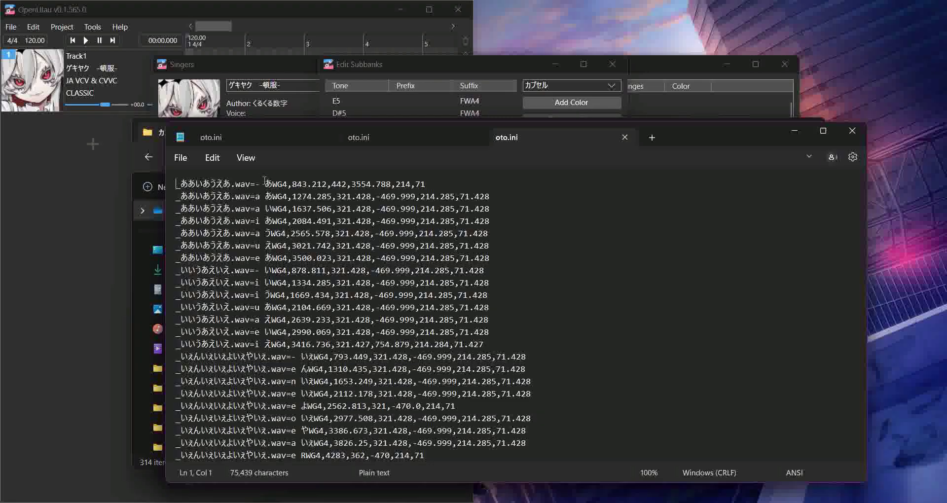
left_click_drag(265, 184, 289, 184)
left_click(289, 183)
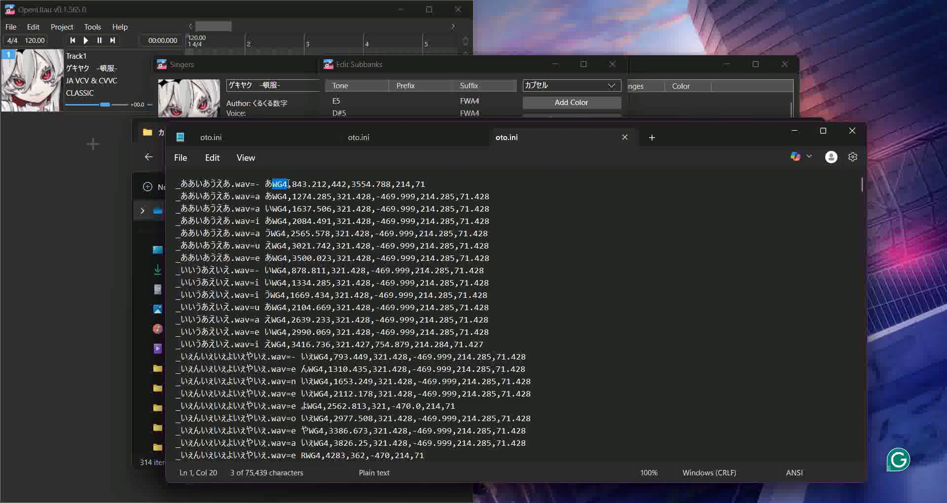
- Replace the G4 suffix with WG4 on the four tones G4 through A#4
left_click(409, 52)
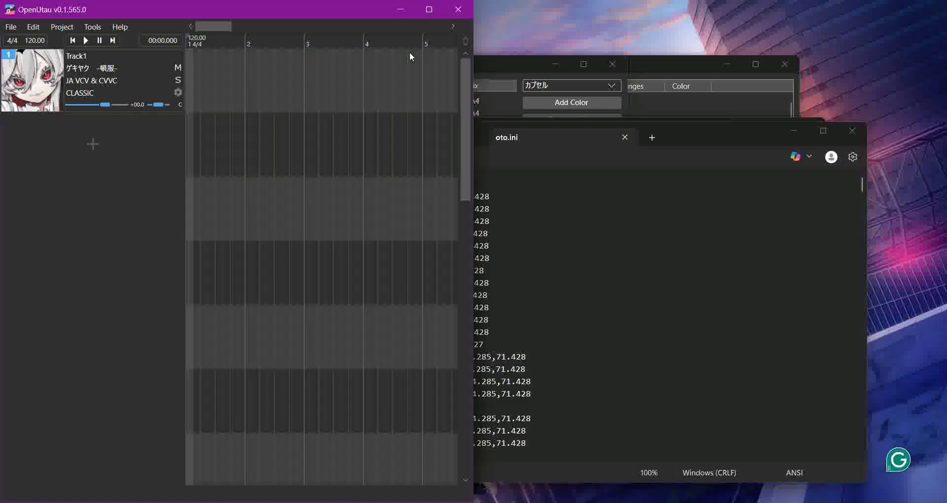
left_click(520, 78)
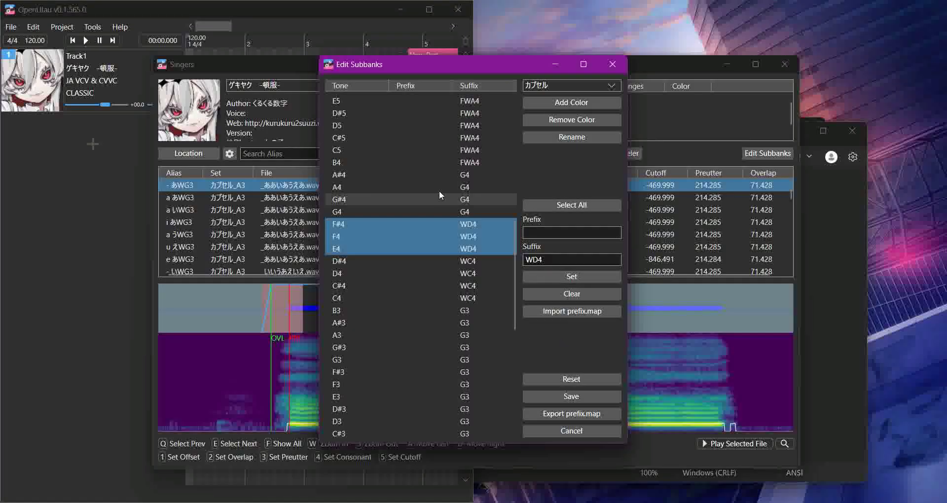
left_click(441, 174)
left_click(444, 211, "shift")
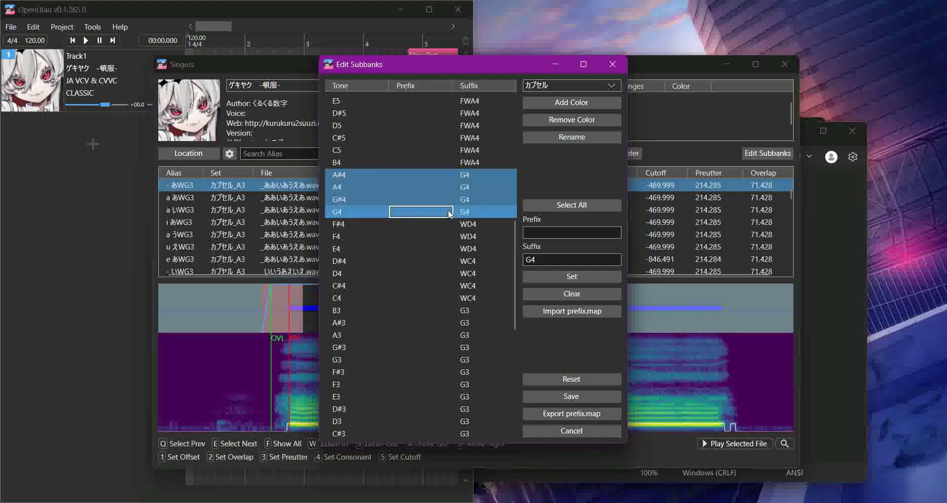
left_click_drag(547, 259, 491, 258)
type("WG4")
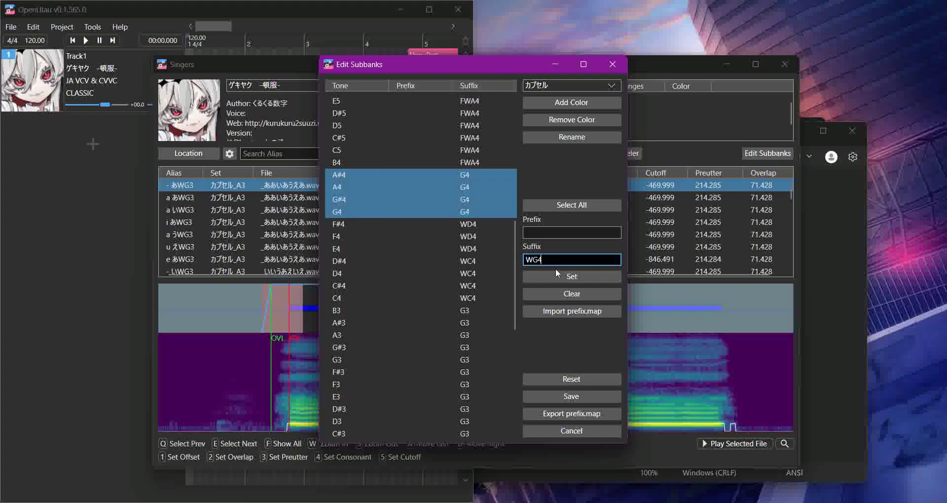
left_click(555, 275)
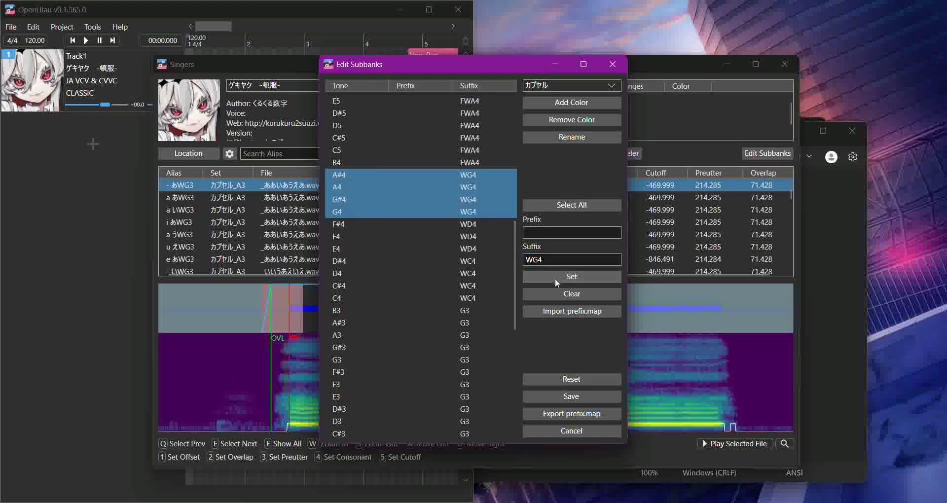
left_click(462, 309)
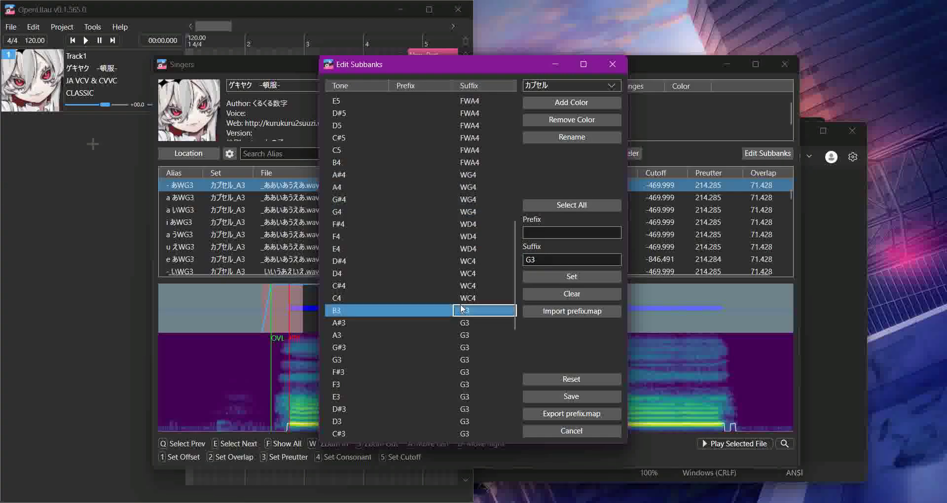
- Assign suffix WC4 to tones C1 through D#4 and save the subbanks
left_click(472, 263)
scroll(477, 312, "down", 10)
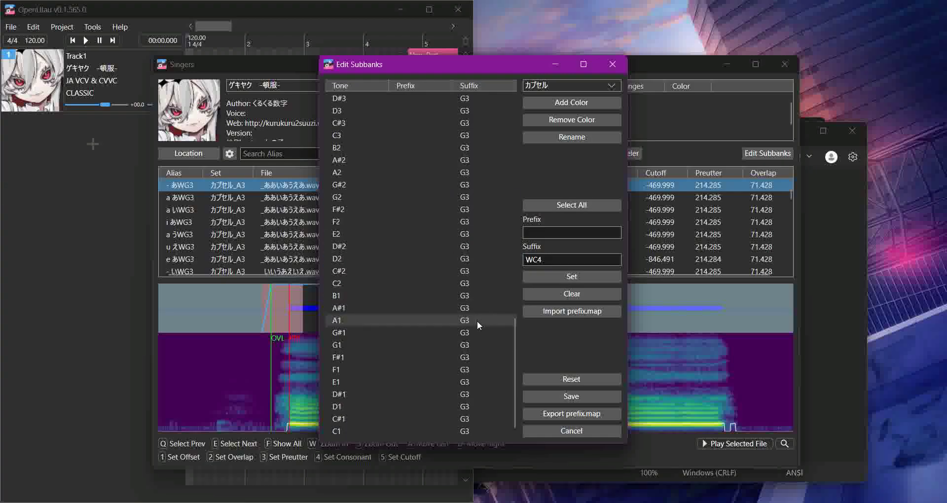
left_click(466, 431, "shift")
scroll(471, 301, "up", 7)
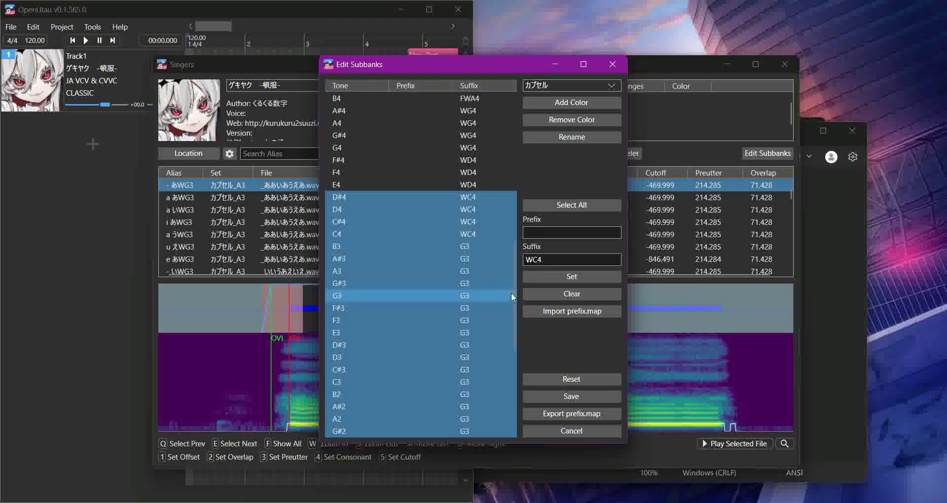
left_click(552, 279)
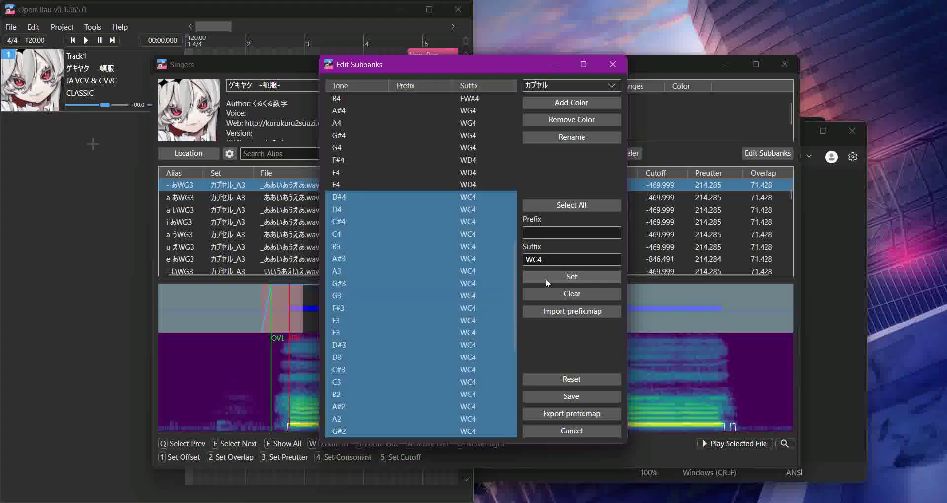
left_click(561, 395)
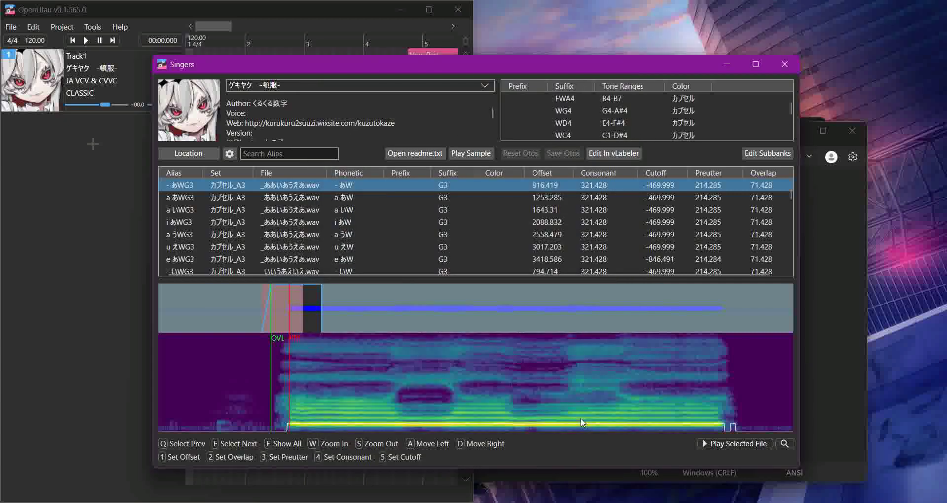
- Move the New Part to the start of Track1 and open it for note editing
left_click(358, 10)
left_click_drag(415, 69, 183, 97)
double_click(228, 81)
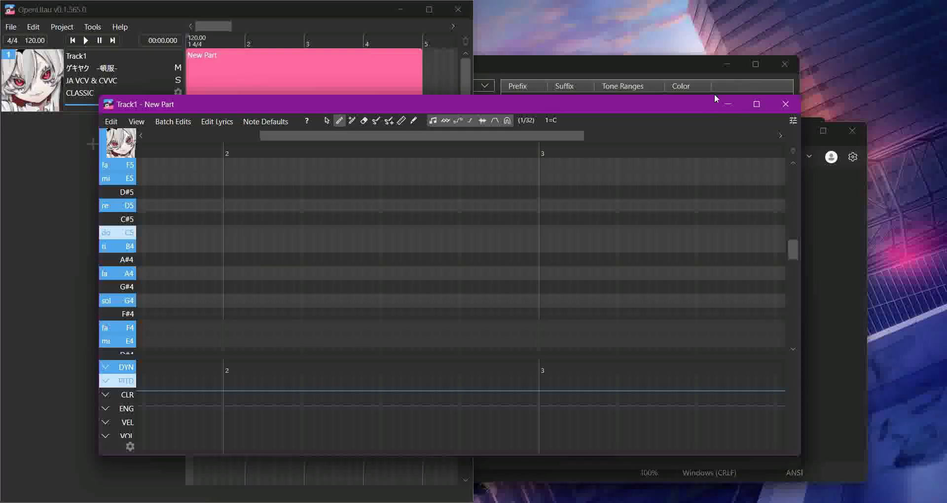
- In a full-screen piano roll, draw notes at F#4 and C#4
left_click(756, 104)
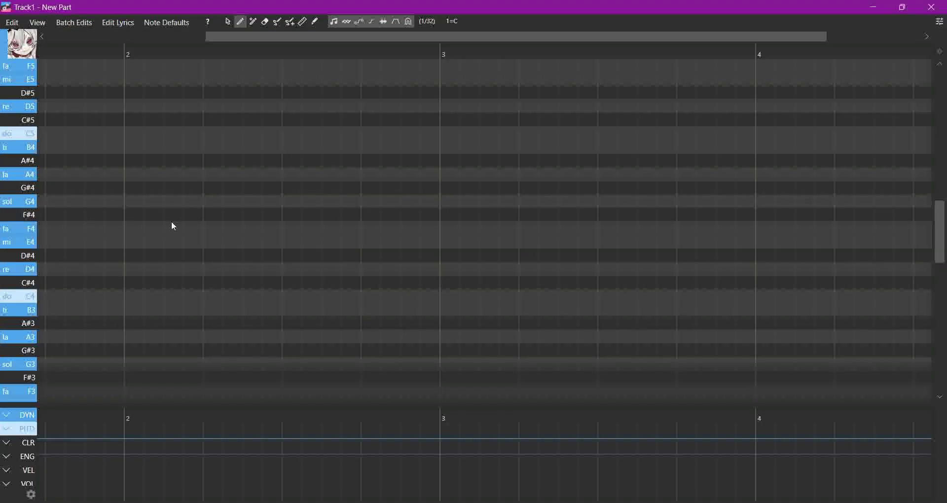
left_click_drag(126, 215, 191, 220)
mouse_move(224, 269)
left_mouse_down()
mouse_move(325, 267)
mouse_move(398, 242)
left_mouse_up()
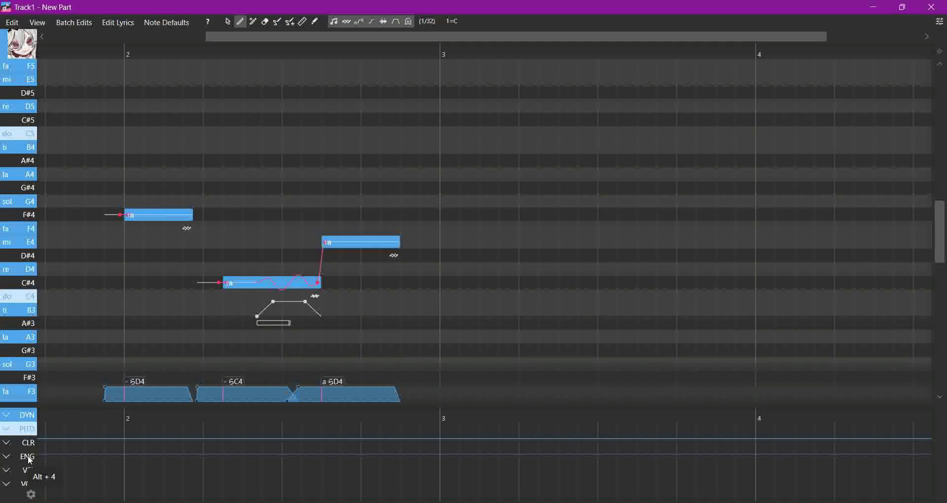
- In the CLR lane, give the first three notes the カプセル colour
left_click(22, 442)
left_click(137, 432)
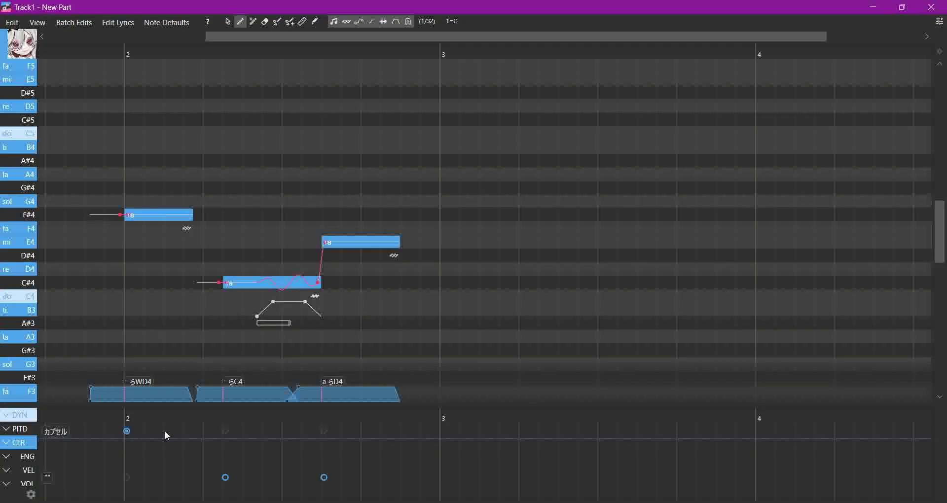
left_click(225, 430)
left_click(324, 431)
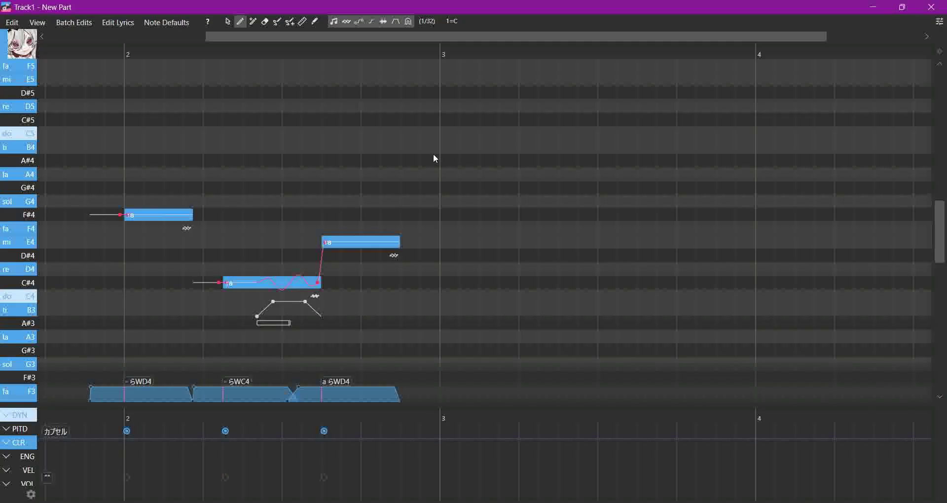
- Add notes at B4 and a long D#5, both set to カプセル colour
left_click(433, 147)
left_click_drag(510, 93, 644, 95)
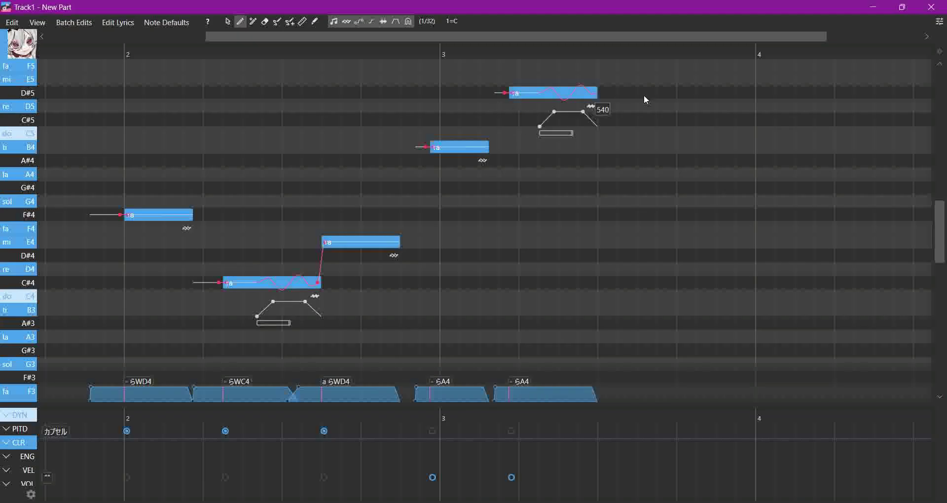
left_click(446, 433)
left_click(515, 432)
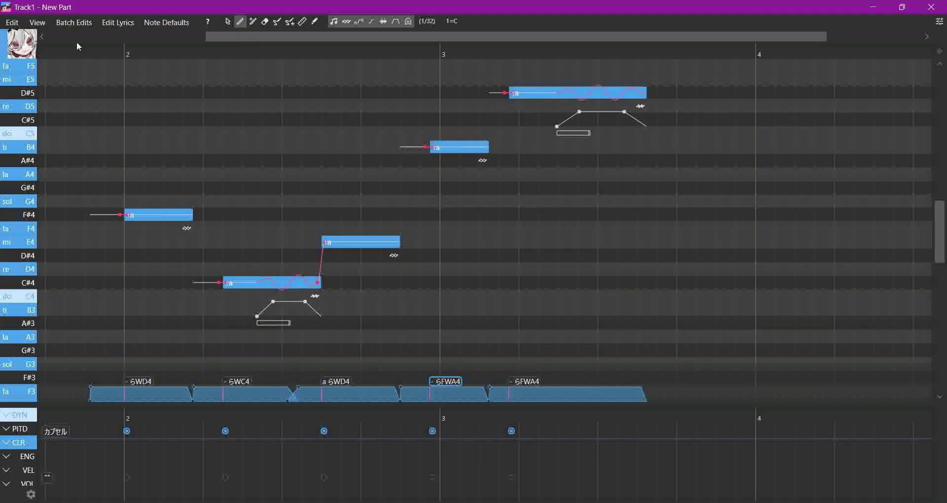
- Play the five notes, stop, and play them again
key("space")
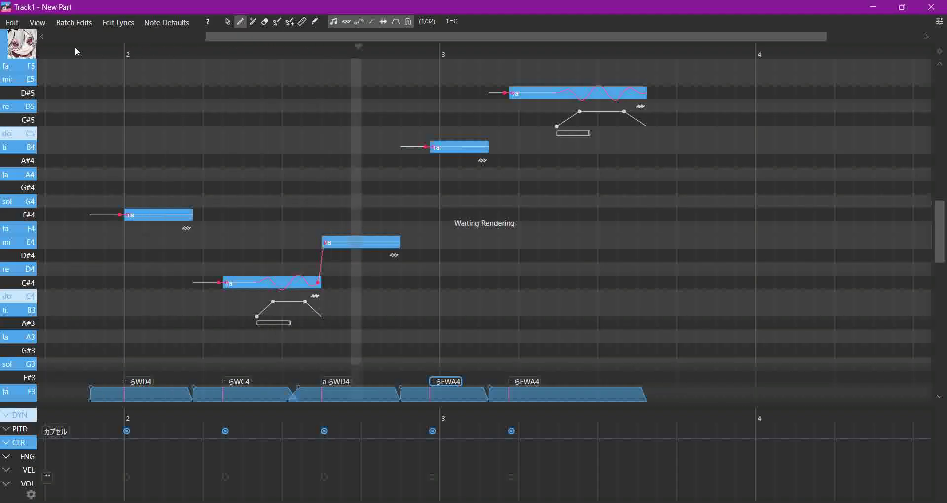
key("space")
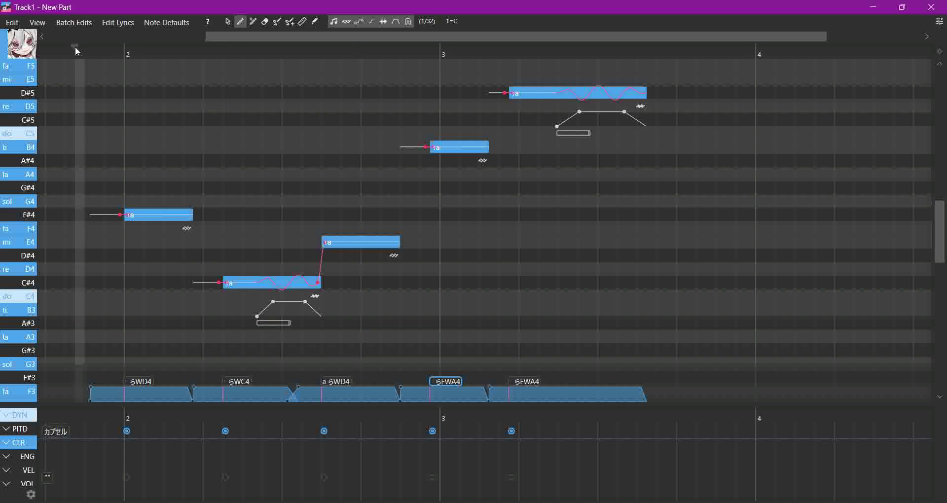
key("space")
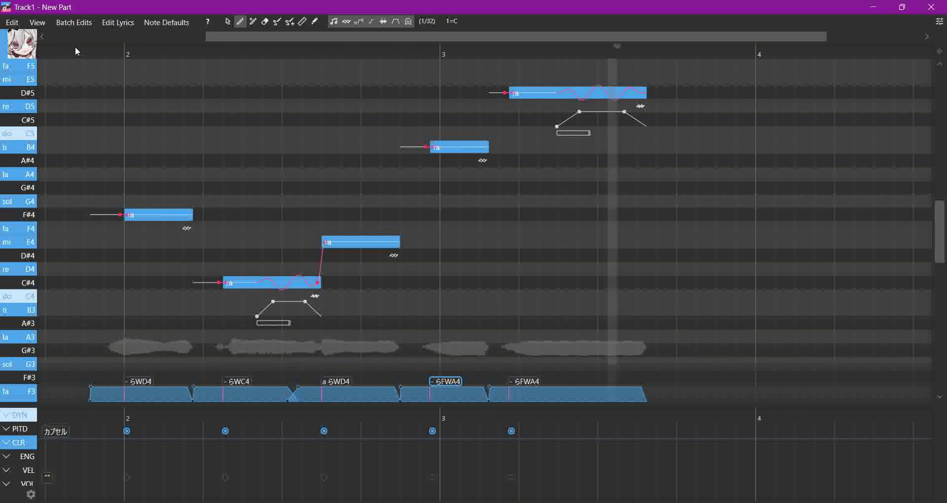
- Add a sixth note past bar 4 at F3 with the カプセル colour
scroll(830, 272, "down", 5)
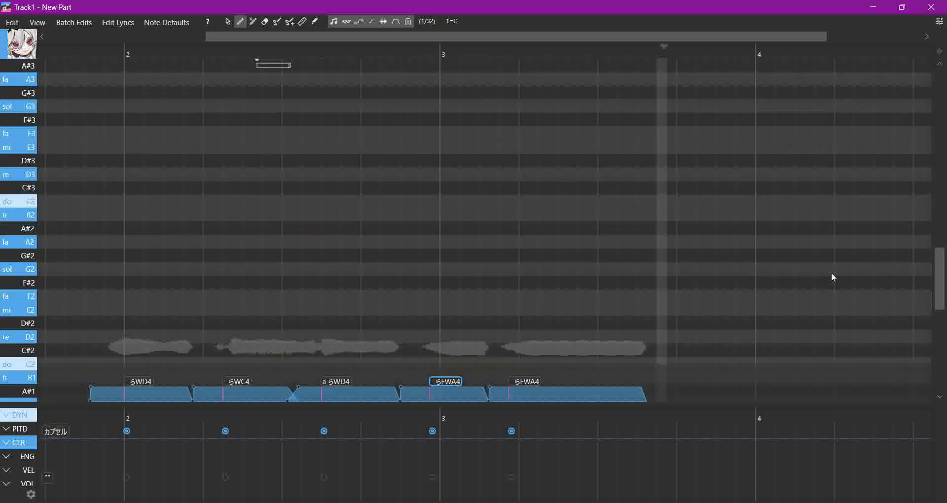
left_click_drag(740, 283, 878, 285)
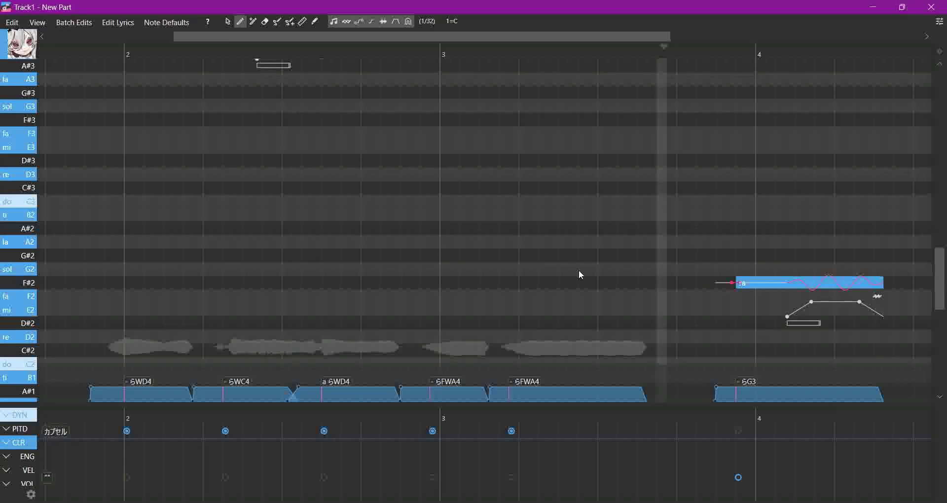
left_click_drag(760, 283, 758, 138)
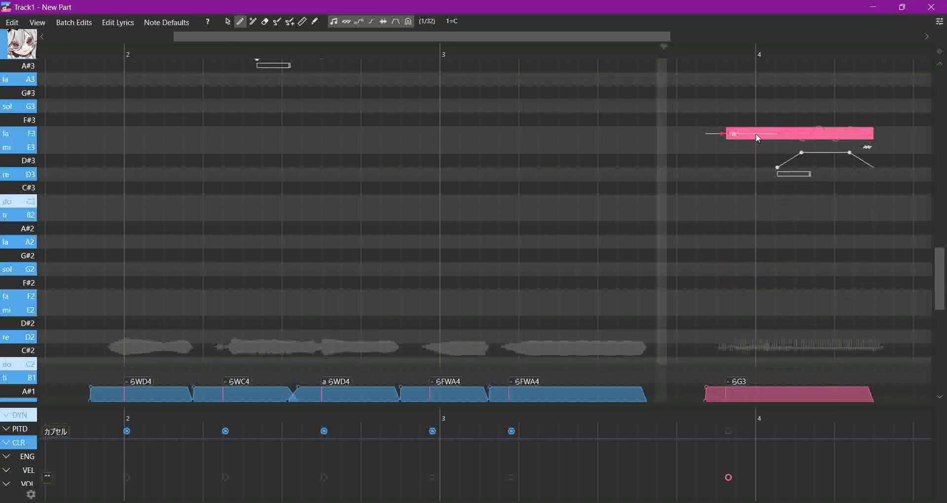
left_click(729, 430)
- Play the phrase from the start to hear the 6WC4 note, then switch to Audacity
scroll(680, 272, "up", 5)
scroll(715, 276, "down", 2)
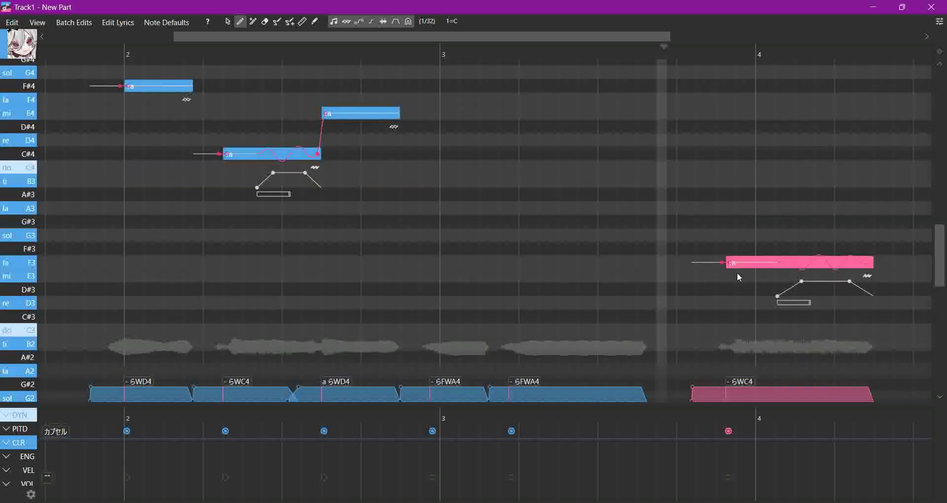
key("space")
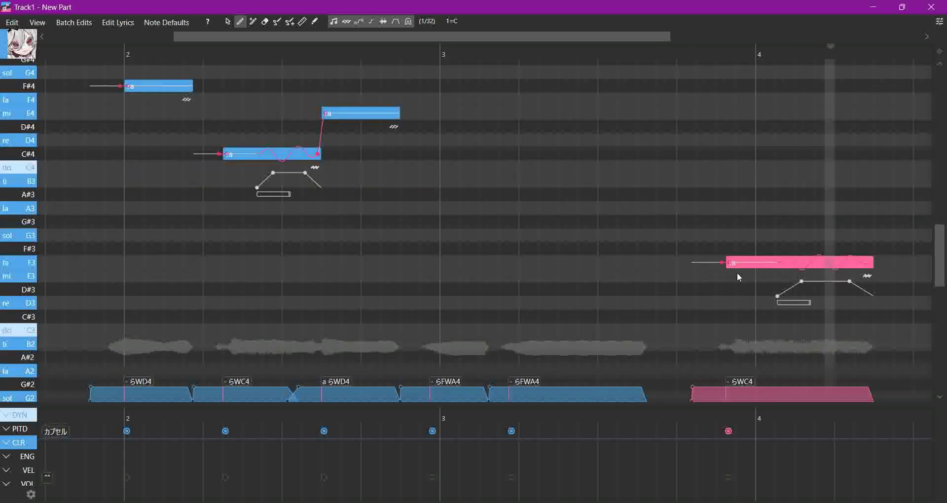
left_click(73, 49)
key("space")
scroll(351, 287, "up", 5)
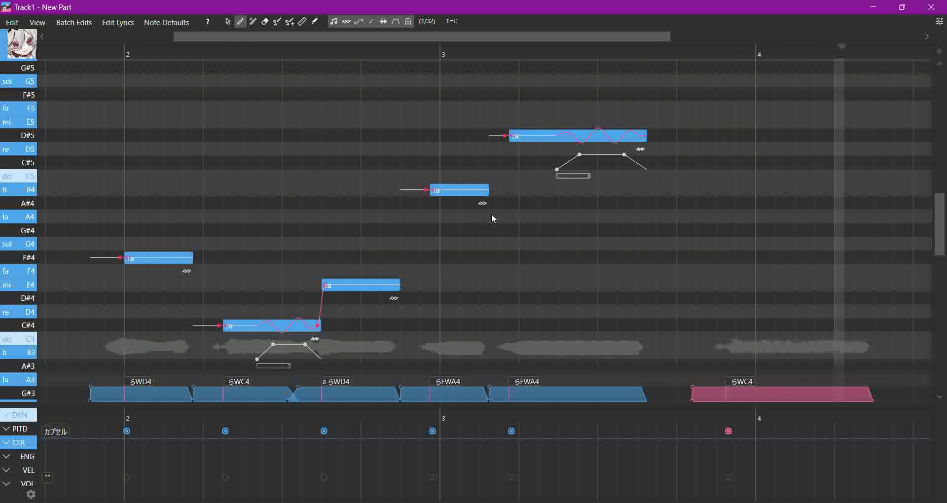
scroll(491, 214, "down", 3)
scroll(491, 214, "up", 2)
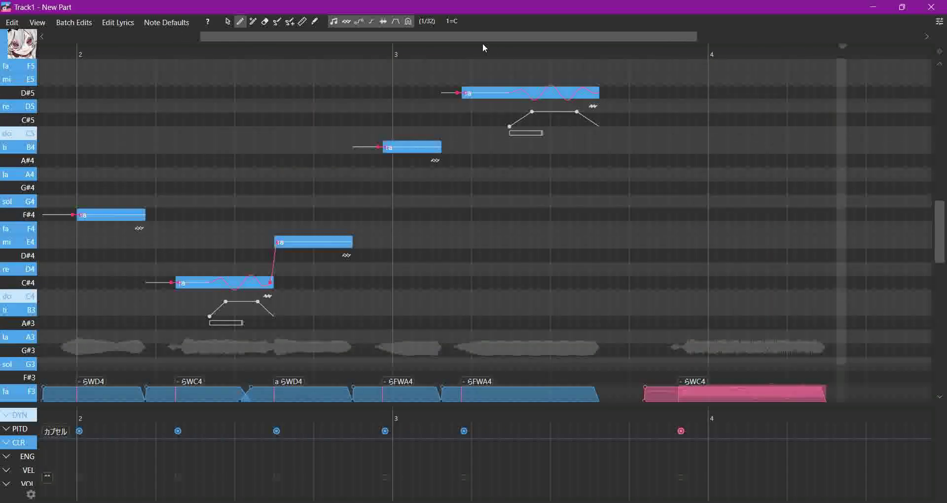
scroll(663, 88, "left", 5)
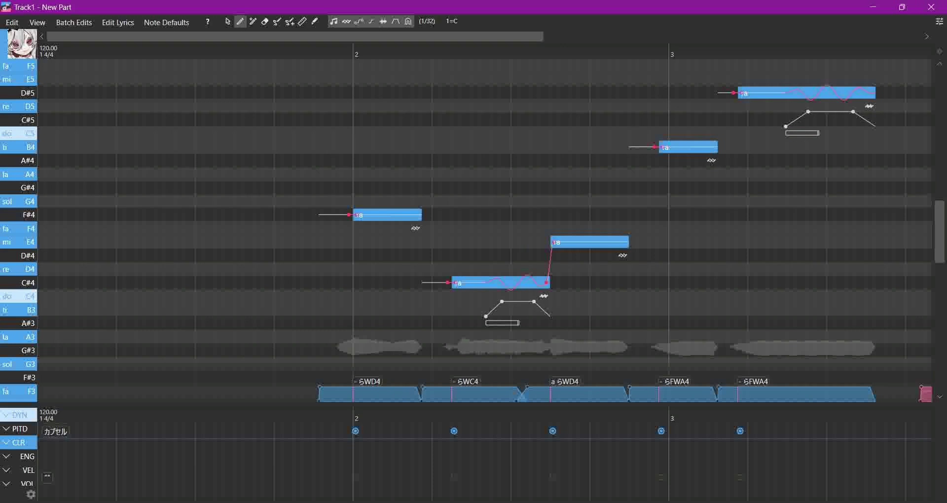
left_click(415, 501)
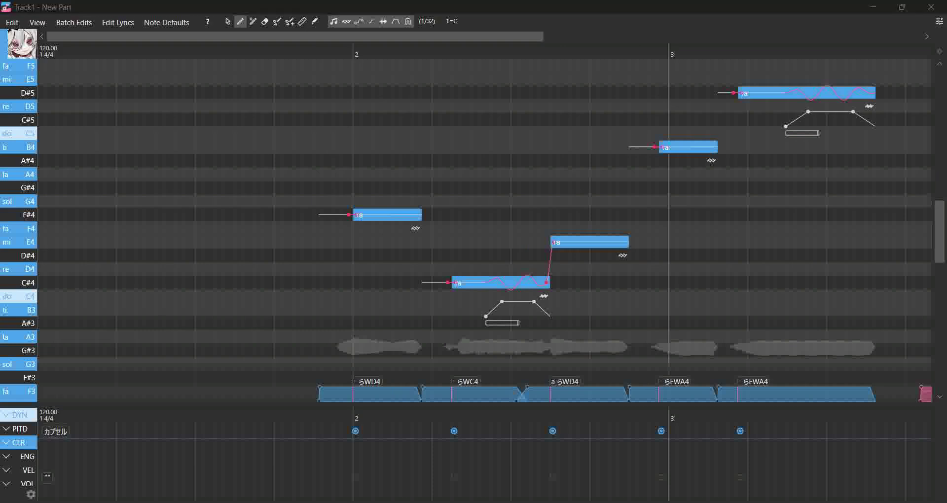